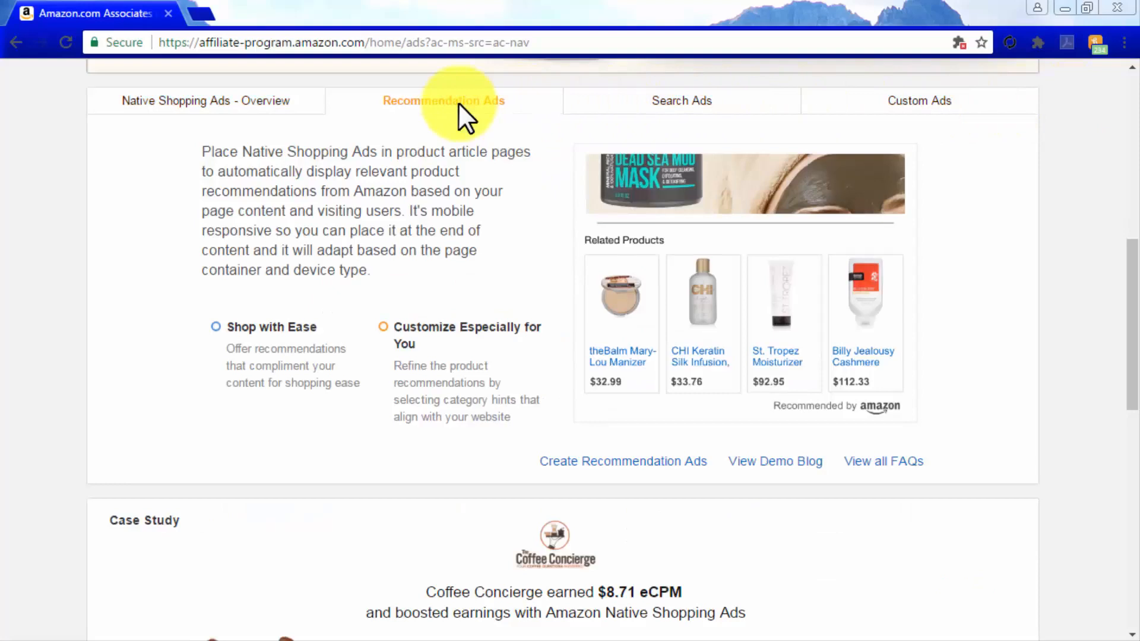
# View the descriptions of Search Ads and Custom Ads on the Native Shopping Ads page
pyautogui.click(678, 103)
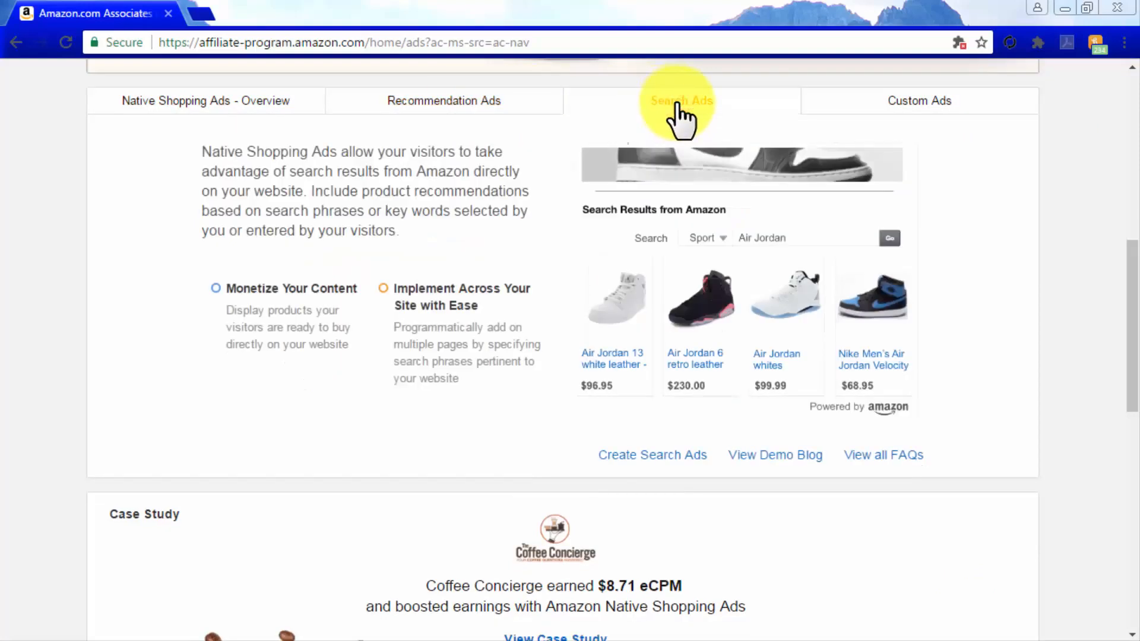
pyautogui.click(950, 101)
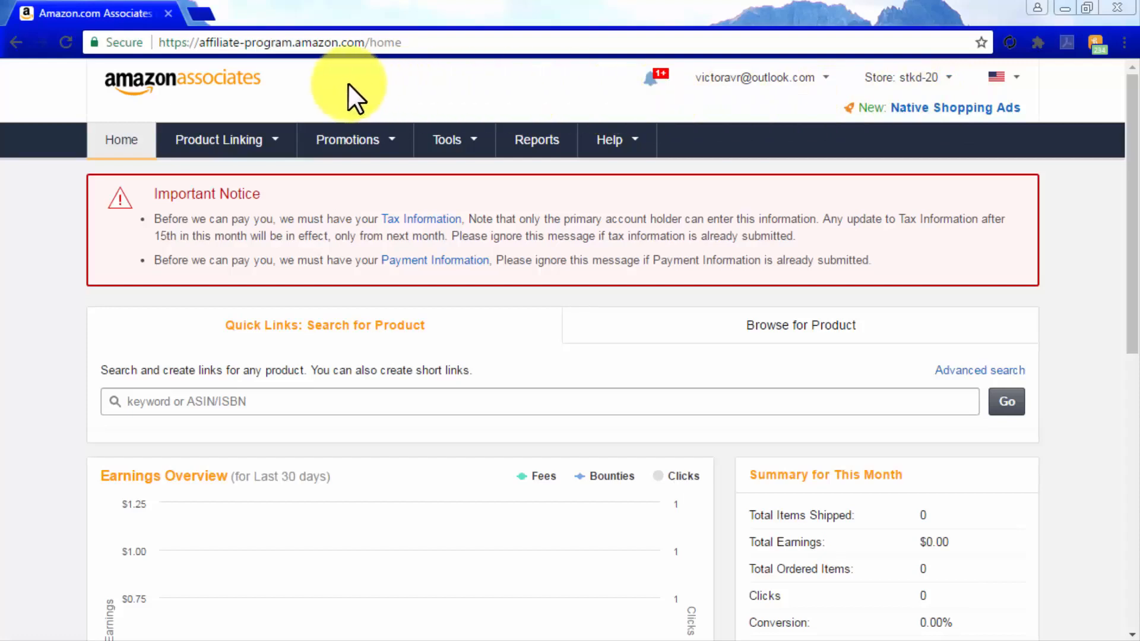
# Go to the Native Shopping Ads page from the Associates home and start a new Recommendation Ads unit
pyautogui.moveTo(272, 145)
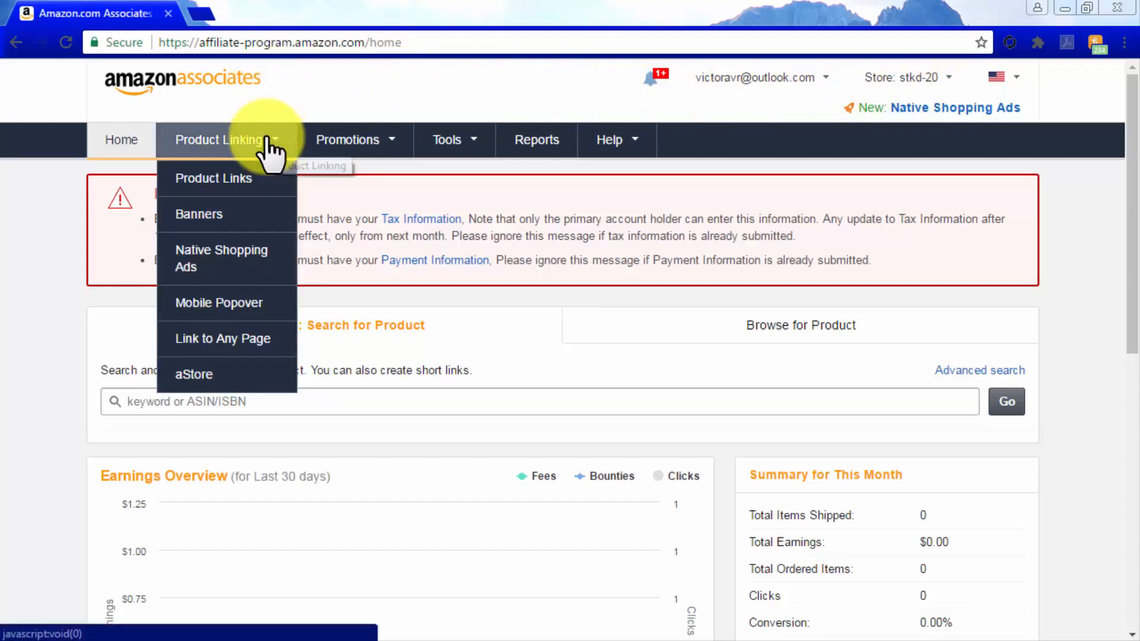
pyautogui.click(266, 251)
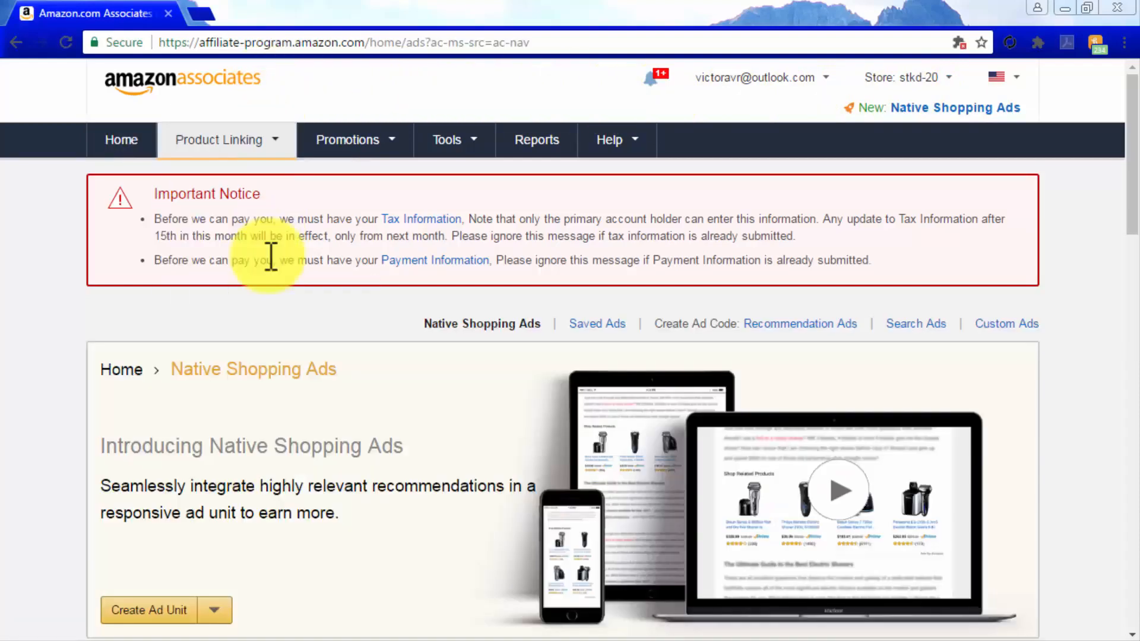
pyautogui.scroll(-5, 369, 402)
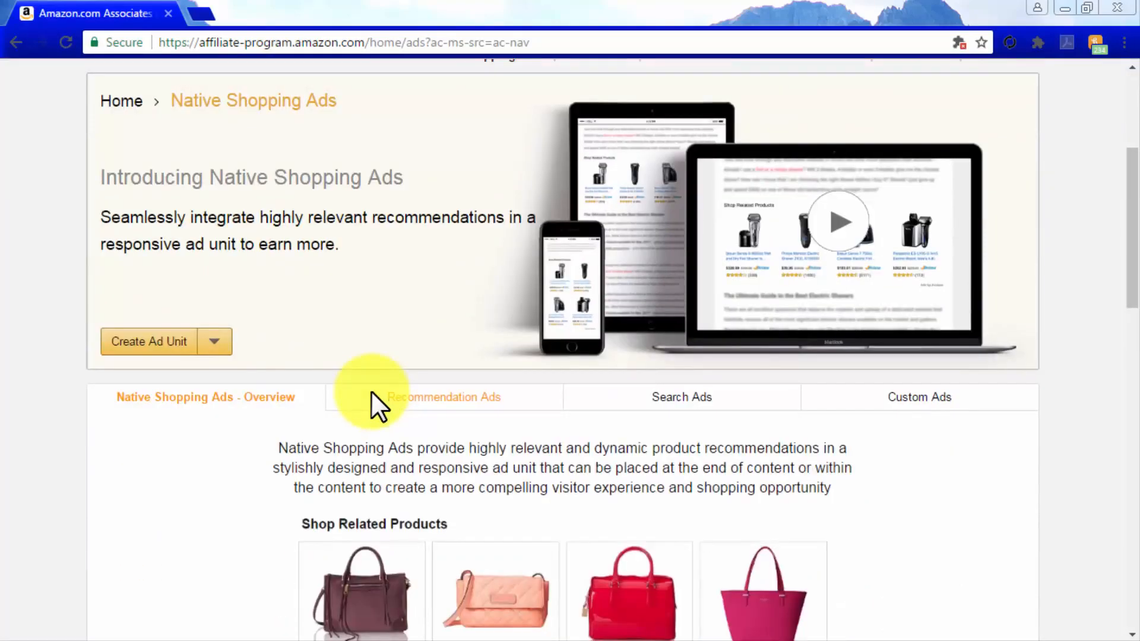
pyautogui.click(216, 345)
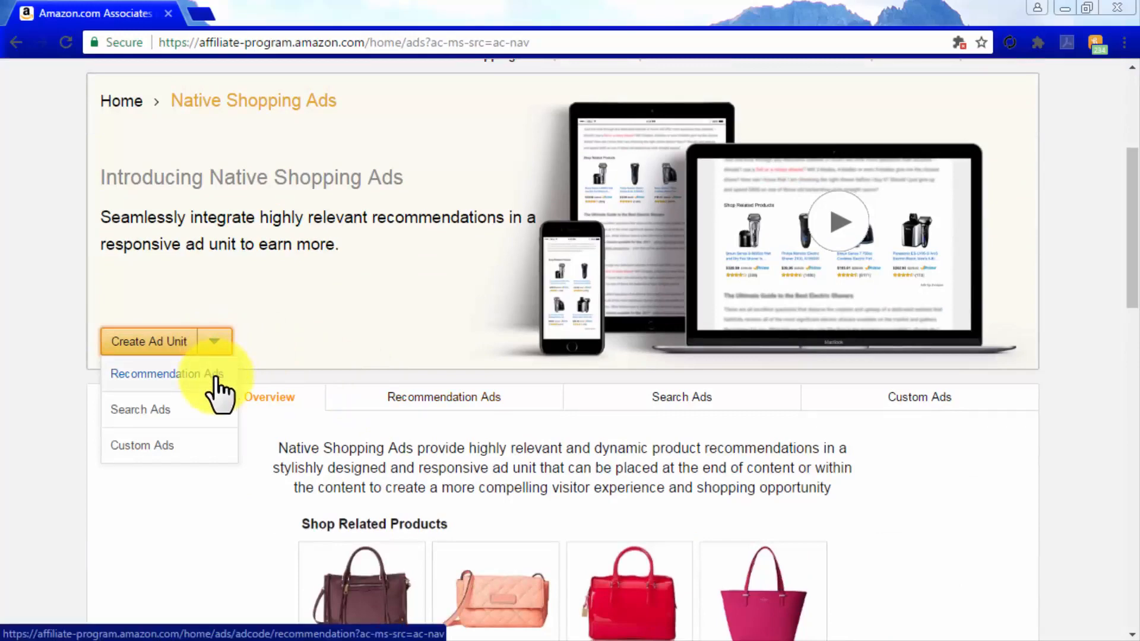
pyautogui.click(215, 376)
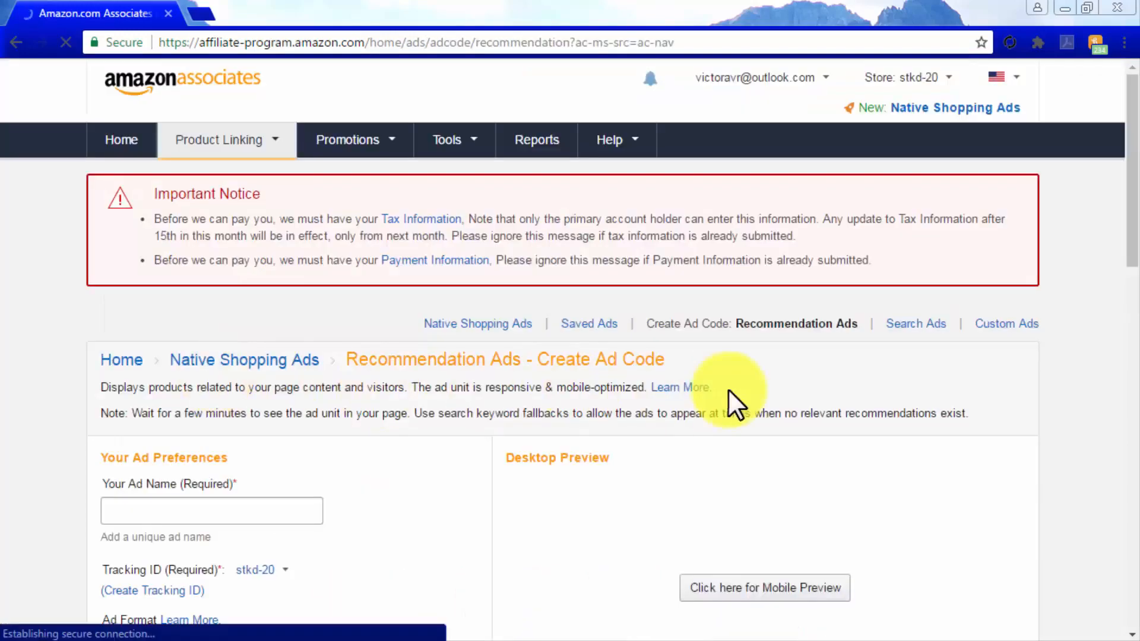
# Name the recommendation ad "nativead1", keep the existing tracking ID and use the Grid ad format
pyautogui.scroll(-5, 1110, 386)
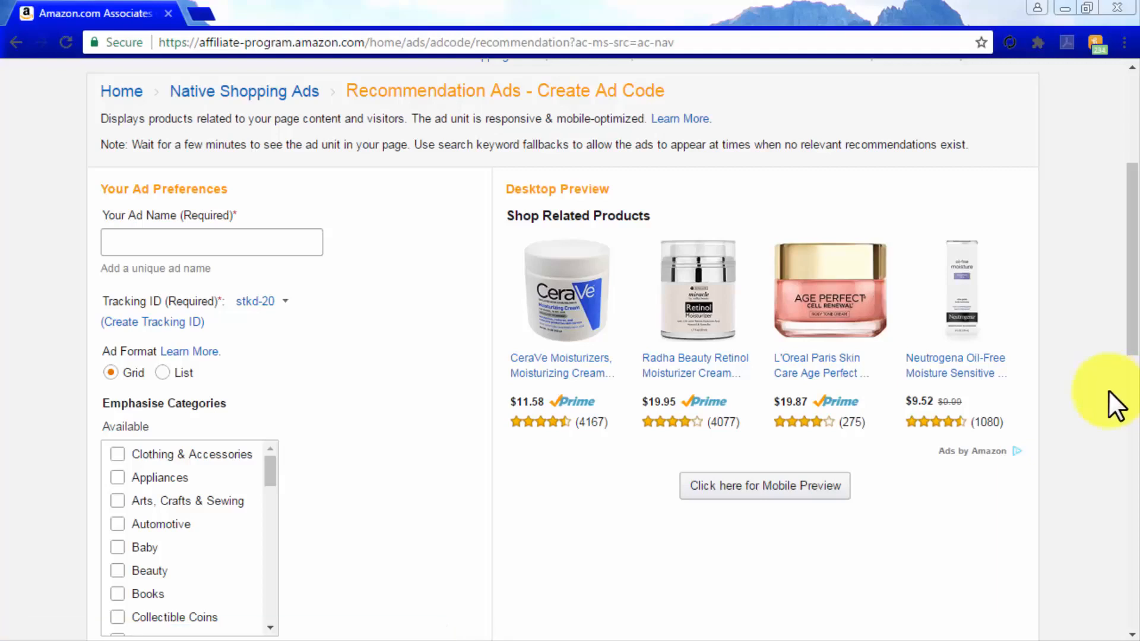
pyautogui.click(267, 246)
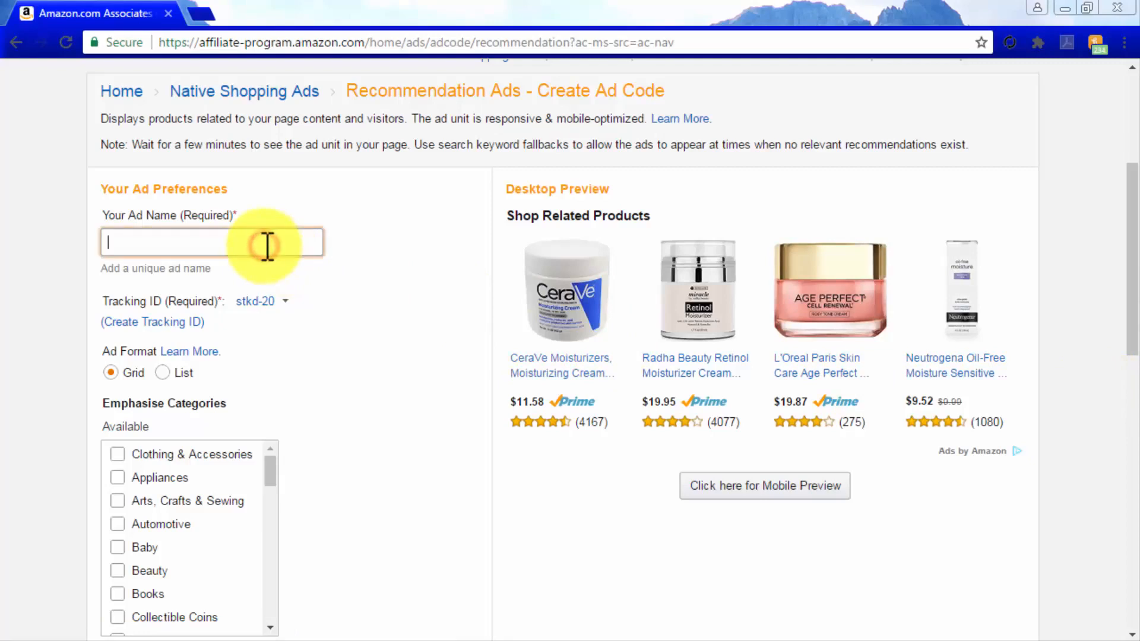
pyautogui.write('nativead1')
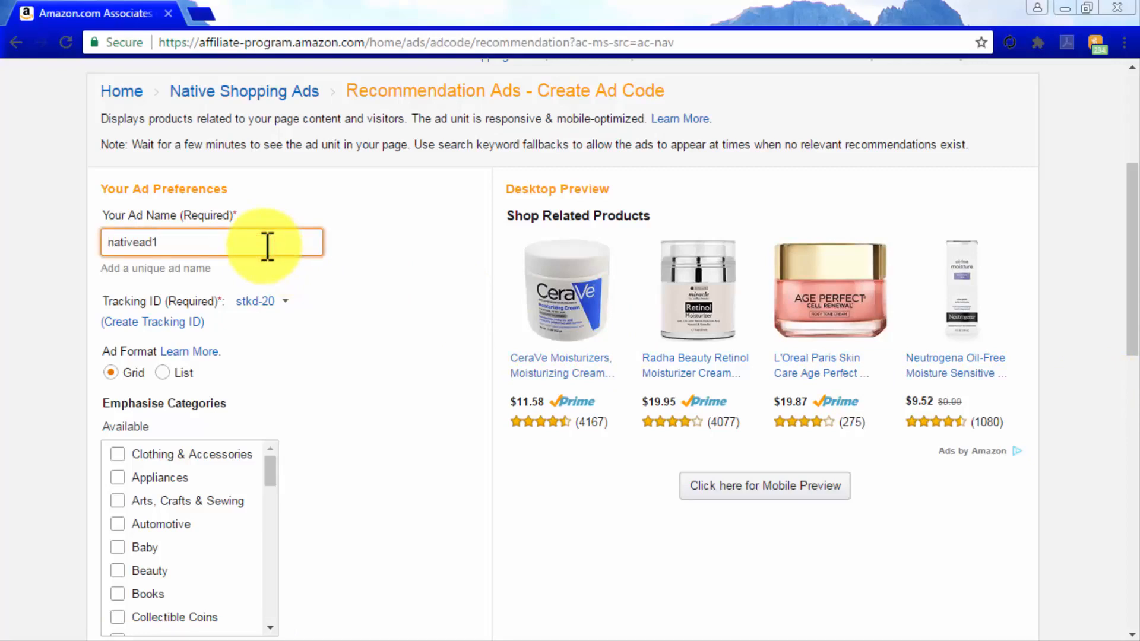
pyautogui.click(262, 305)
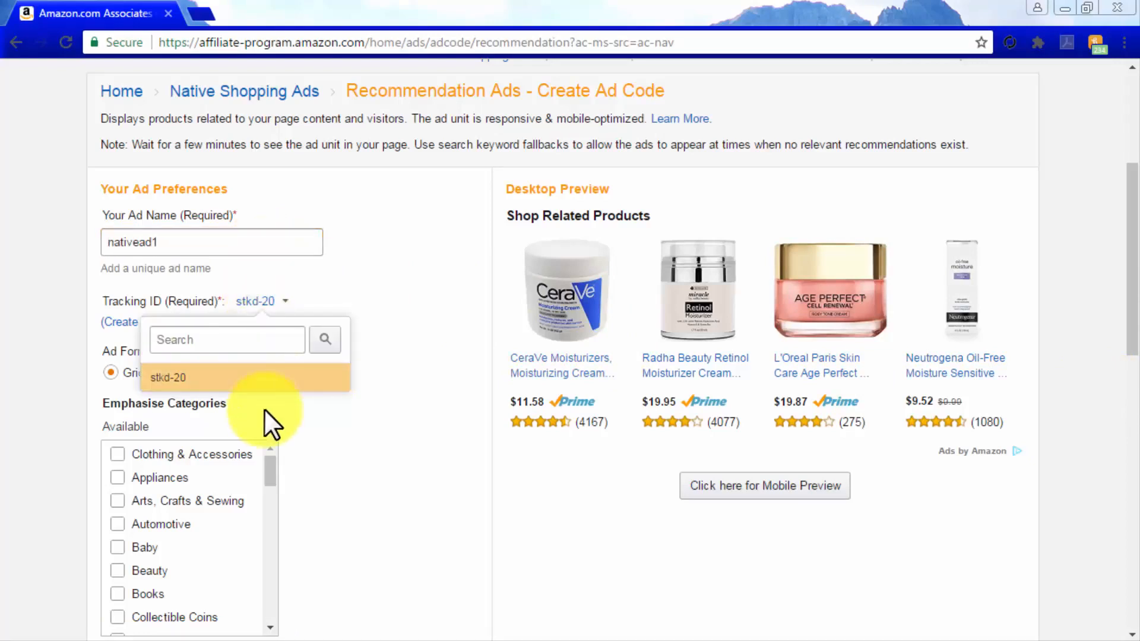
pyautogui.click(341, 440)
pyautogui.click(167, 368)
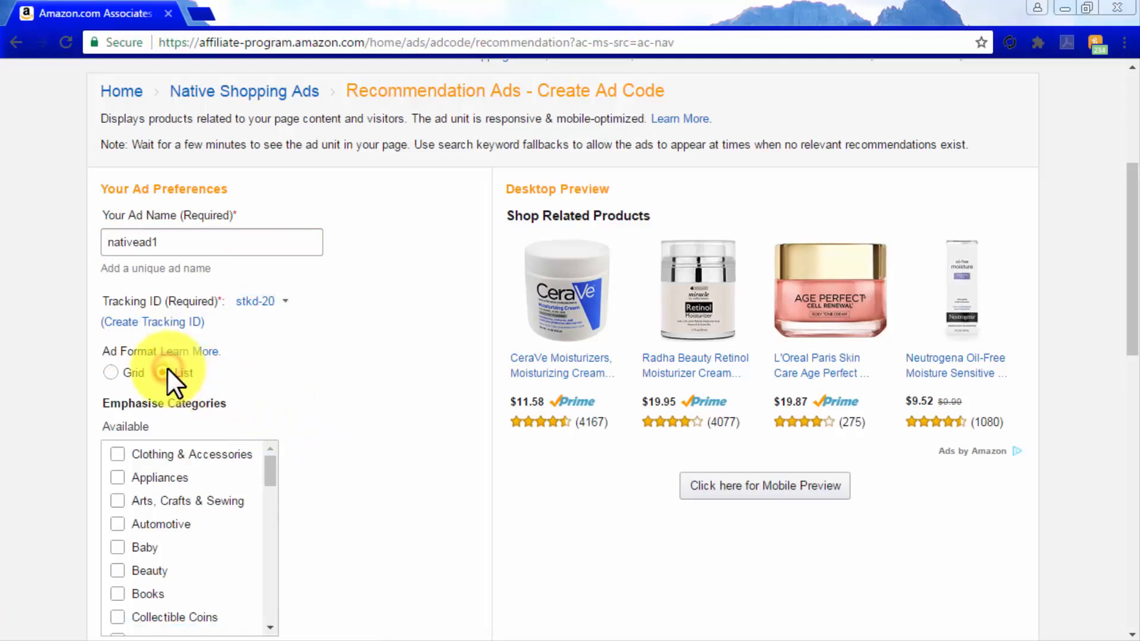
pyautogui.click(111, 373)
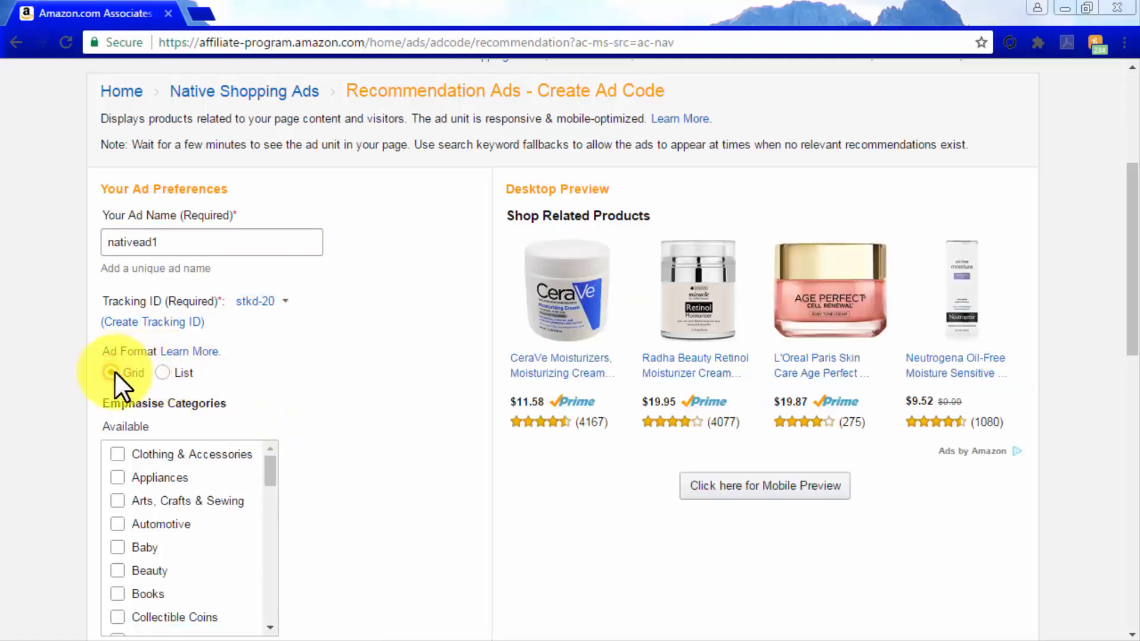
# Add Electronics to the emphasised categories of the recommendation ad
pyautogui.scroll(-5, 305, 467)
pyautogui.moveTo(265, 209); pyautogui.dragTo(263, 257)
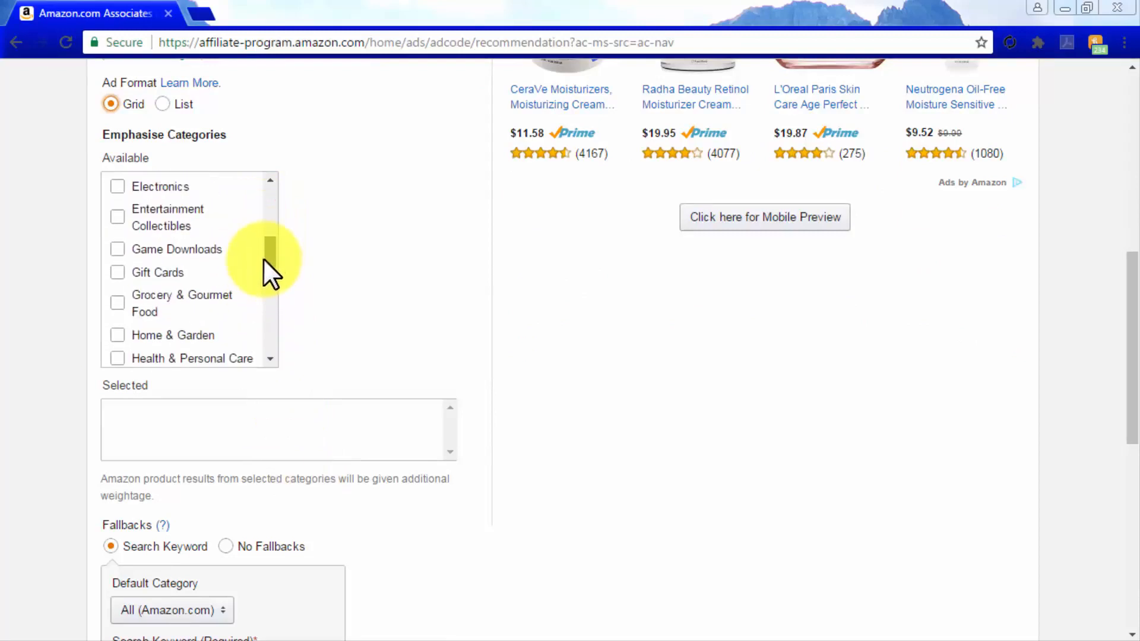
pyautogui.click(117, 183)
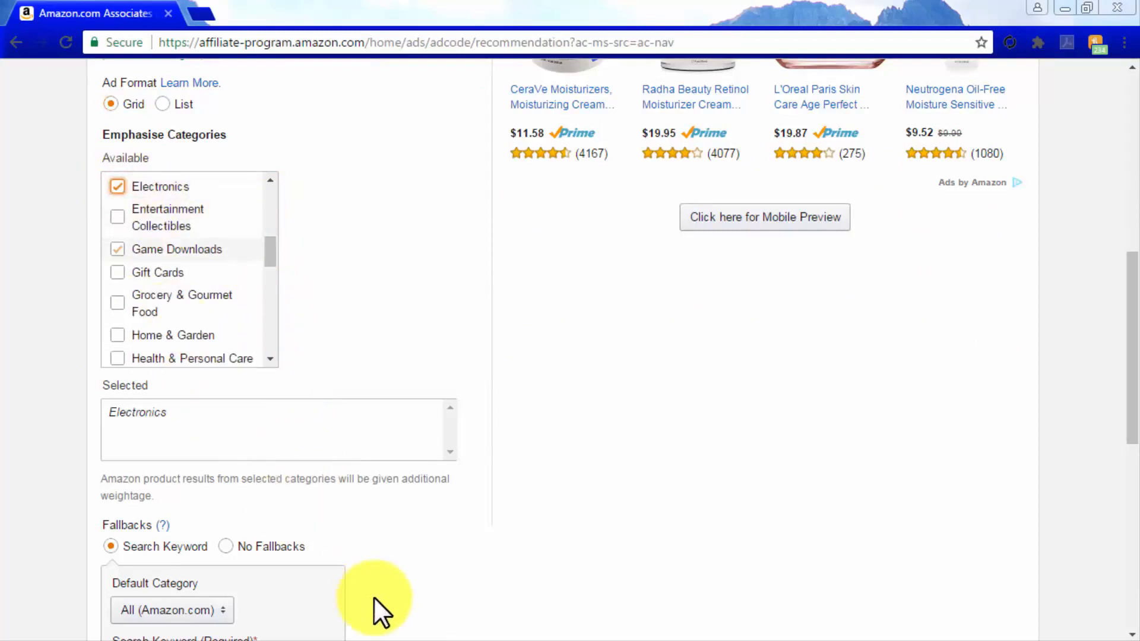
# Set the recommendation ad's fallback search keyword to "home theater systems"
pyautogui.scroll(-3, 373, 596)
pyautogui.click(254, 491)
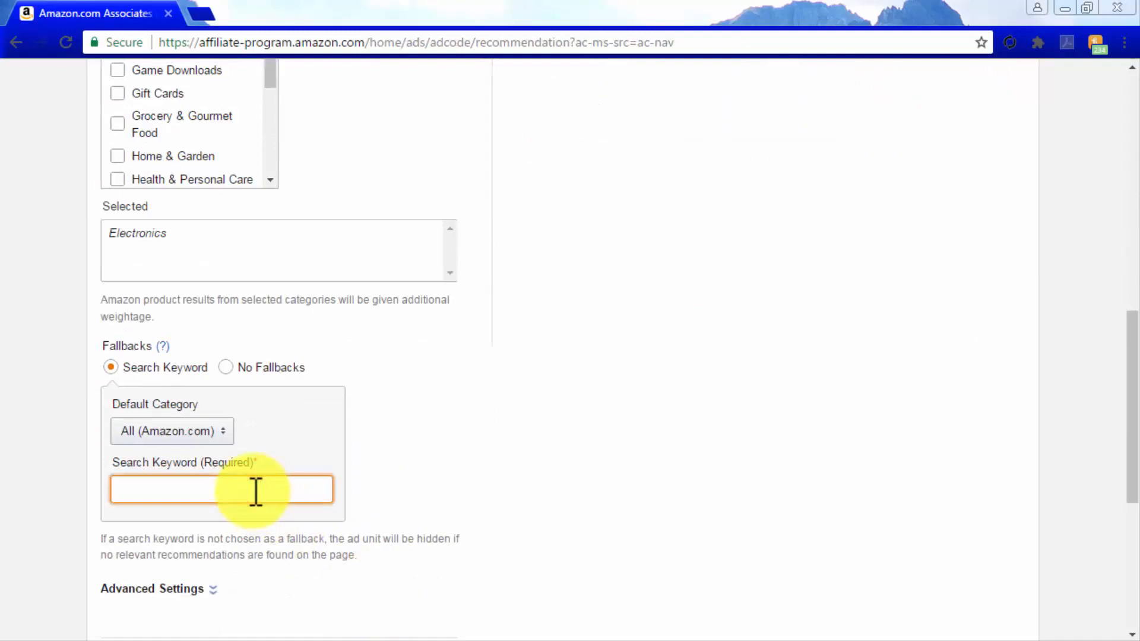
pyautogui.write('home theater system')
pyautogui.write('s')
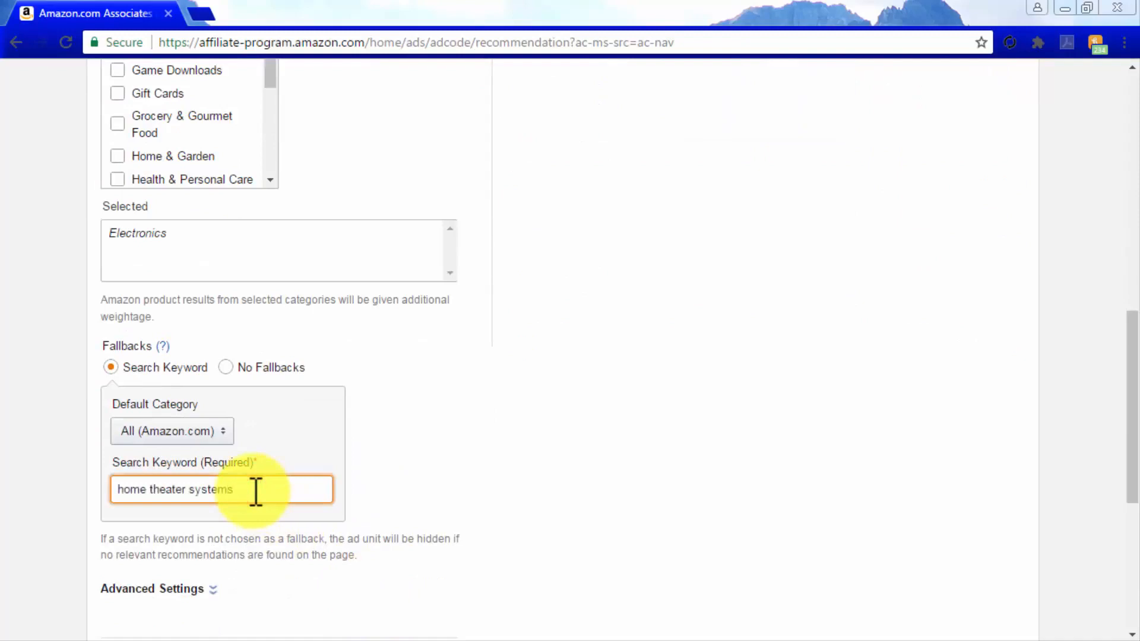
pyautogui.scroll(-3, 478, 567)
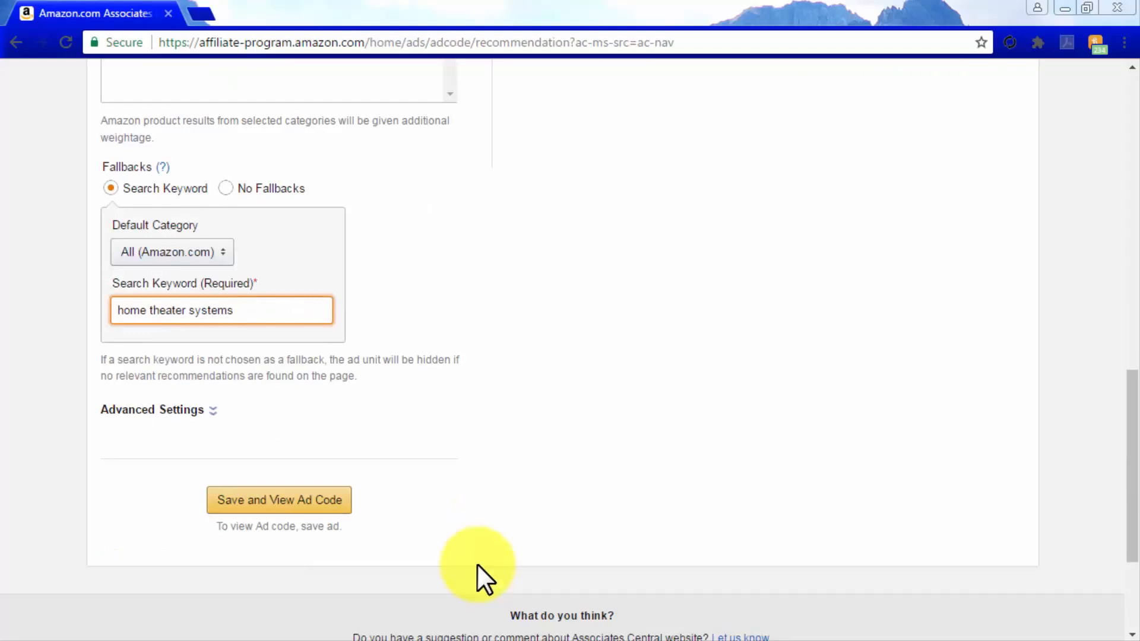
# Return to the Native Shopping Ads page and start a new Search Ads unit
pyautogui.scroll(8, 478, 567)
pyautogui.scroll(6, 476, 564)
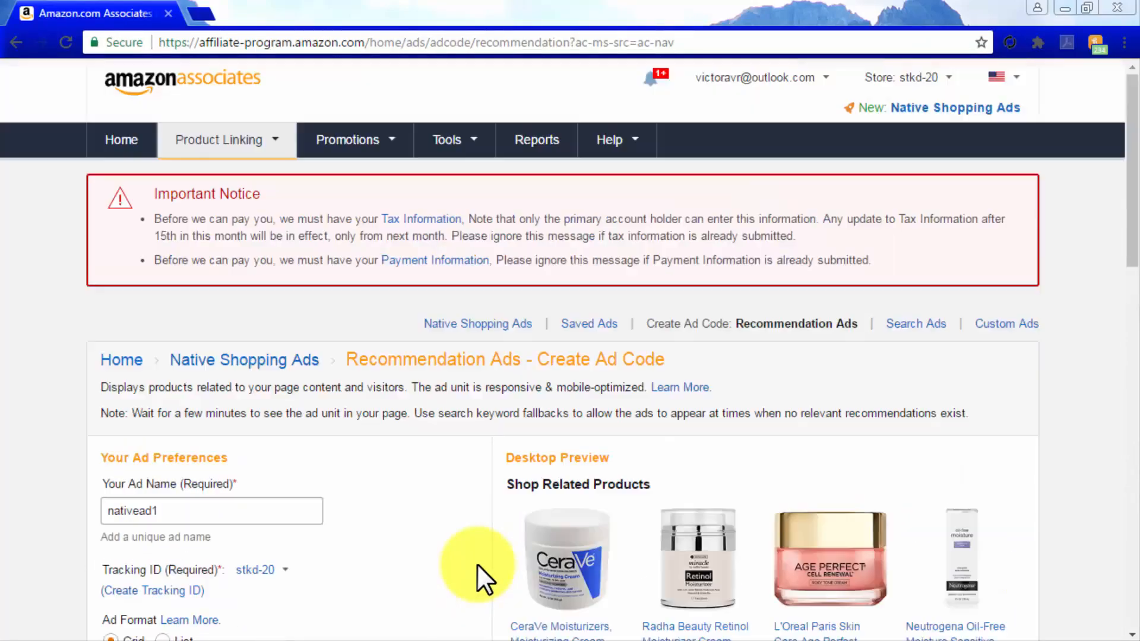
pyautogui.click(270, 365)
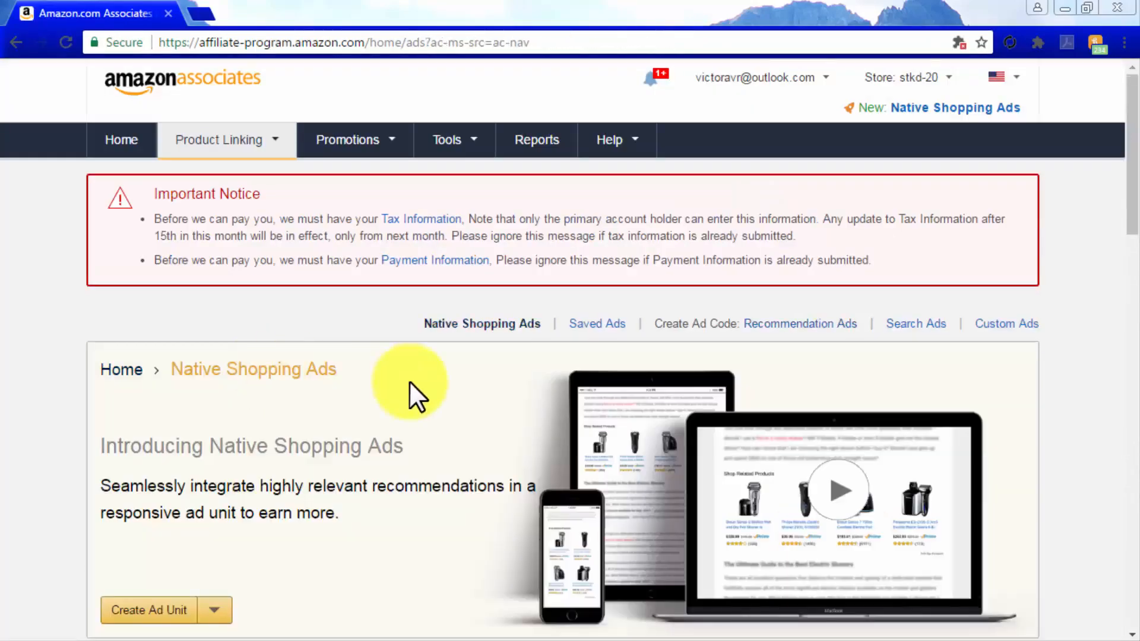
pyautogui.scroll(-5, 407, 386)
pyautogui.click(212, 343)
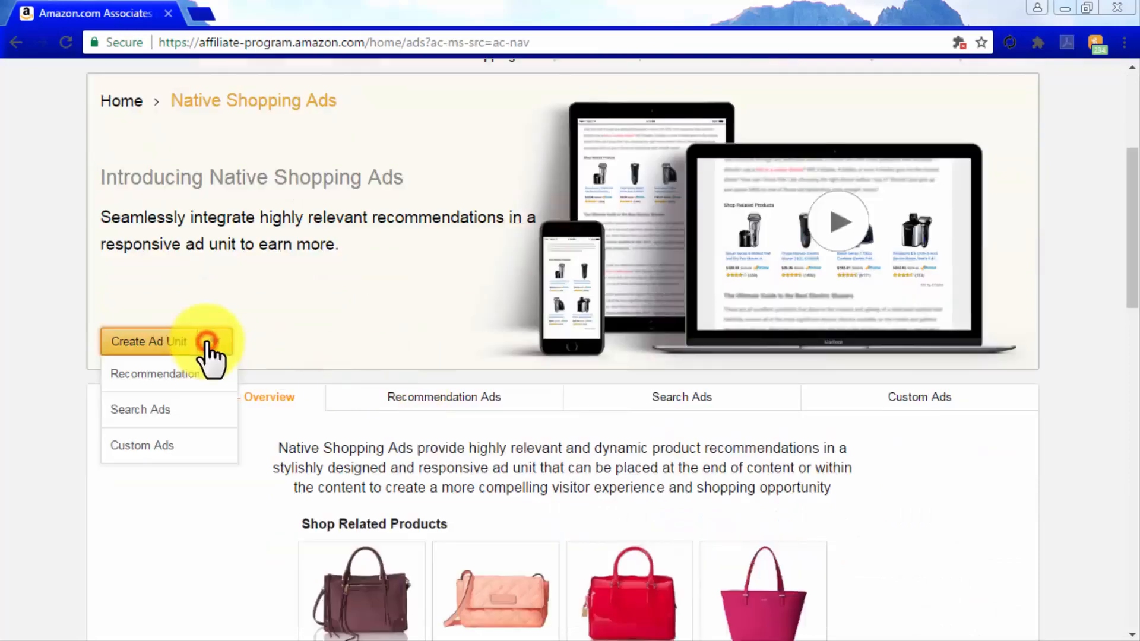
pyautogui.click(208, 406)
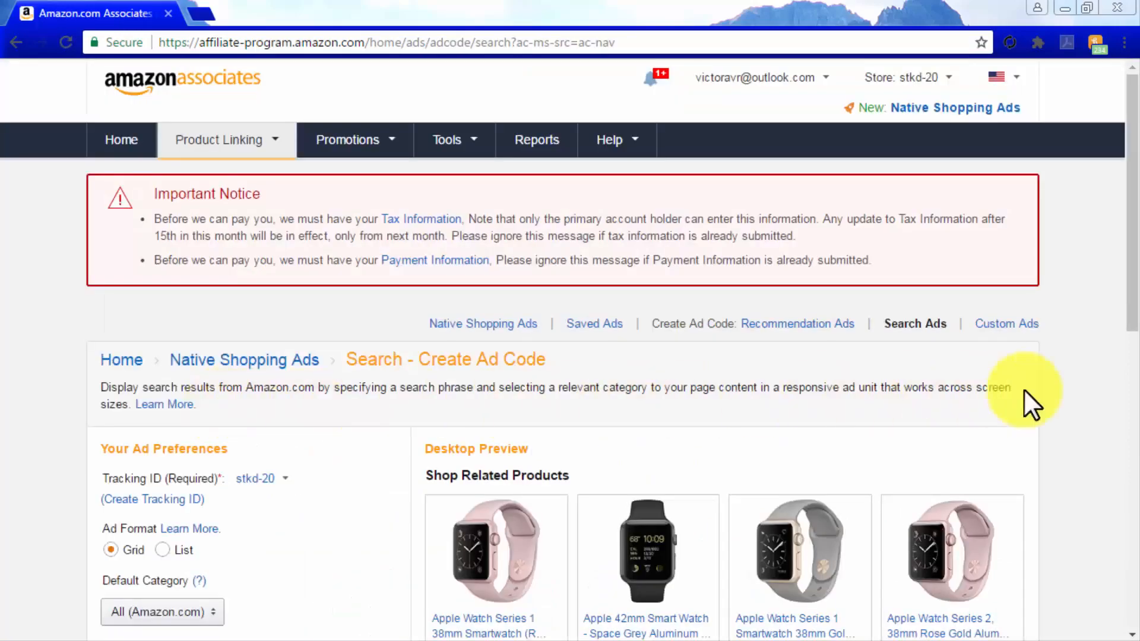
# Configure the search ad with the Grid format and Electronics as its default category
pyautogui.scroll(-5, 1050, 382)
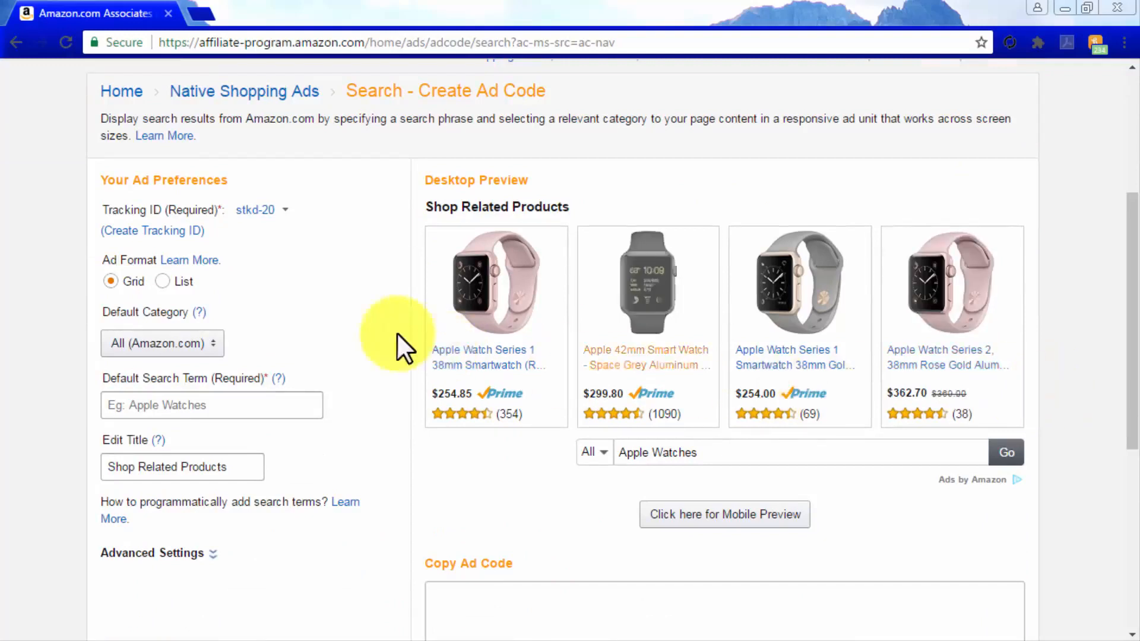
pyautogui.click(158, 281)
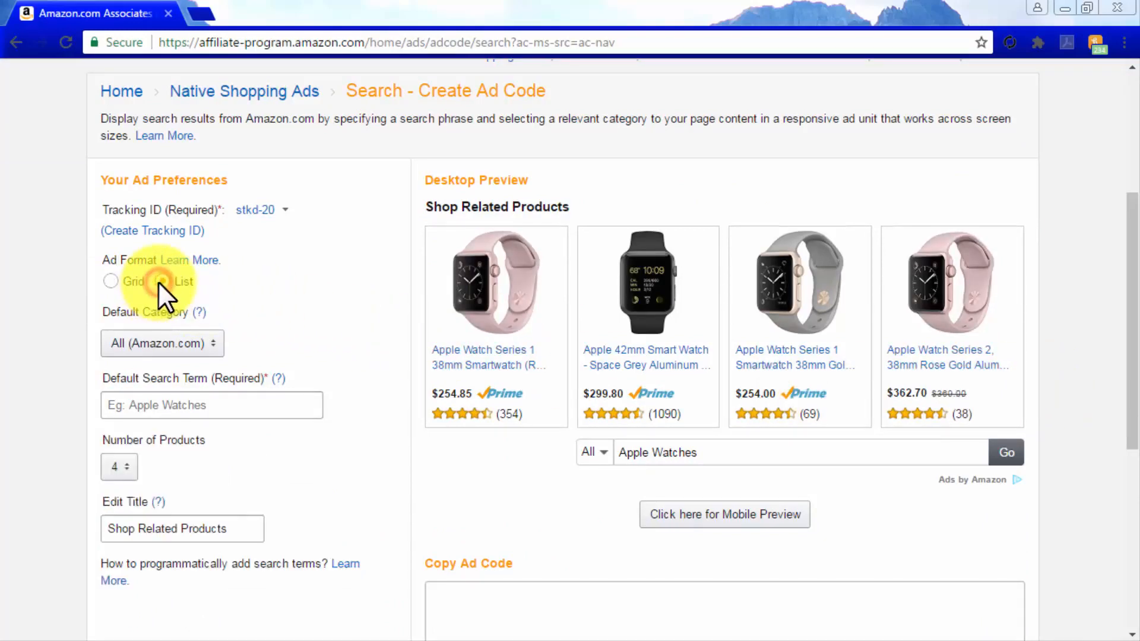
pyautogui.click(111, 279)
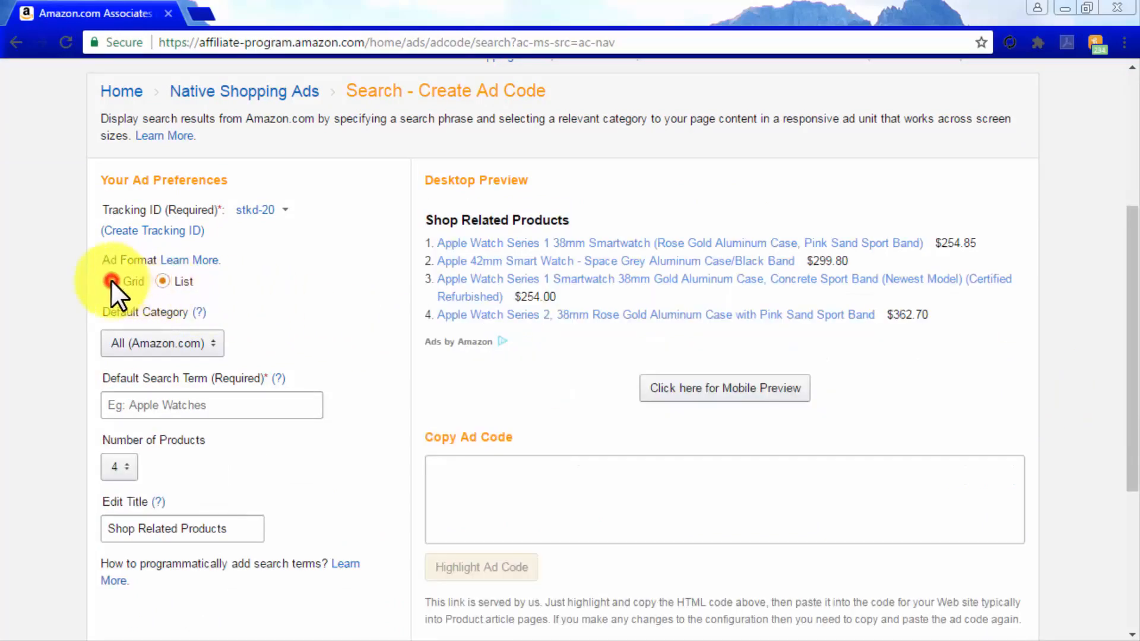
pyautogui.click(189, 346)
pyautogui.scroll(-3, 188, 416)
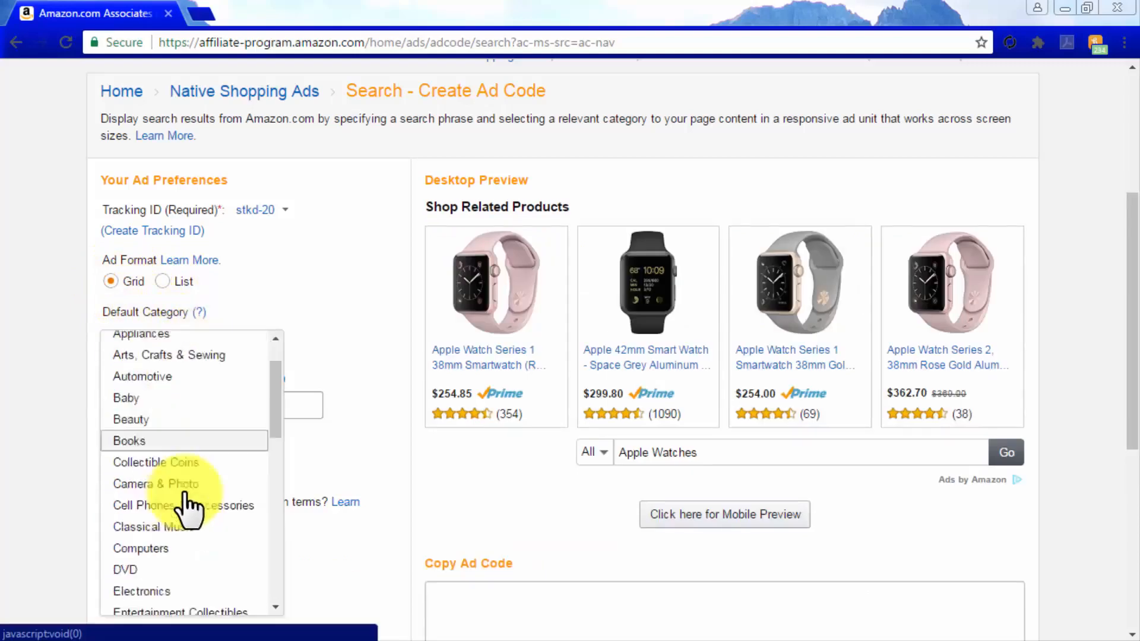
pyautogui.click(185, 468)
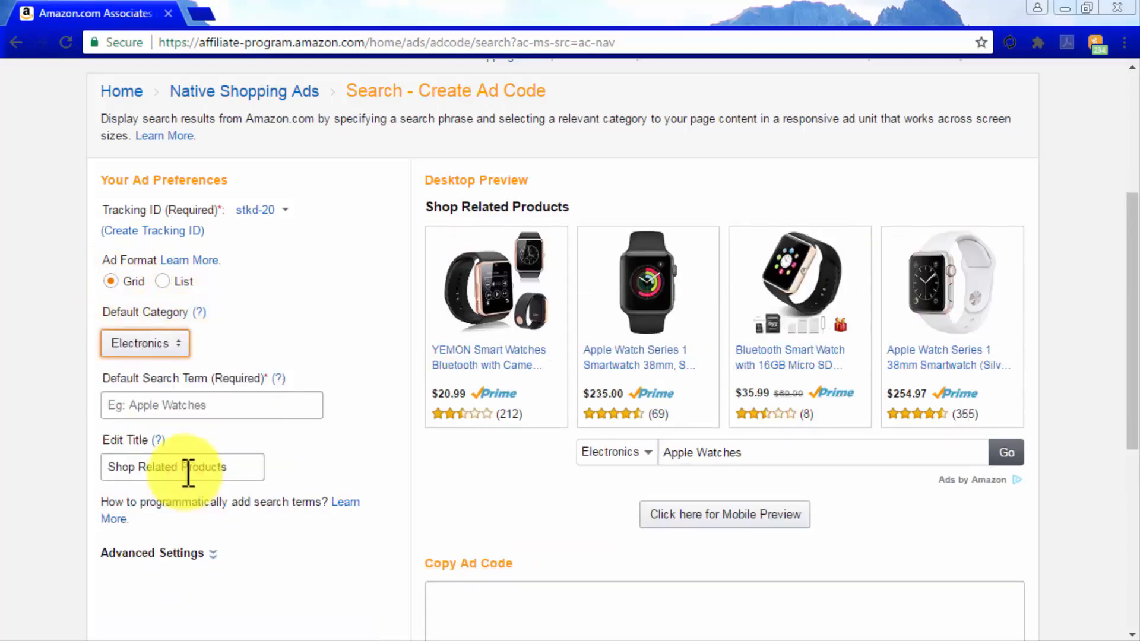
# Set the default search term to "home theater" and select the entire generated ad code
pyautogui.click(231, 405)
pyautogui.write('home theater')
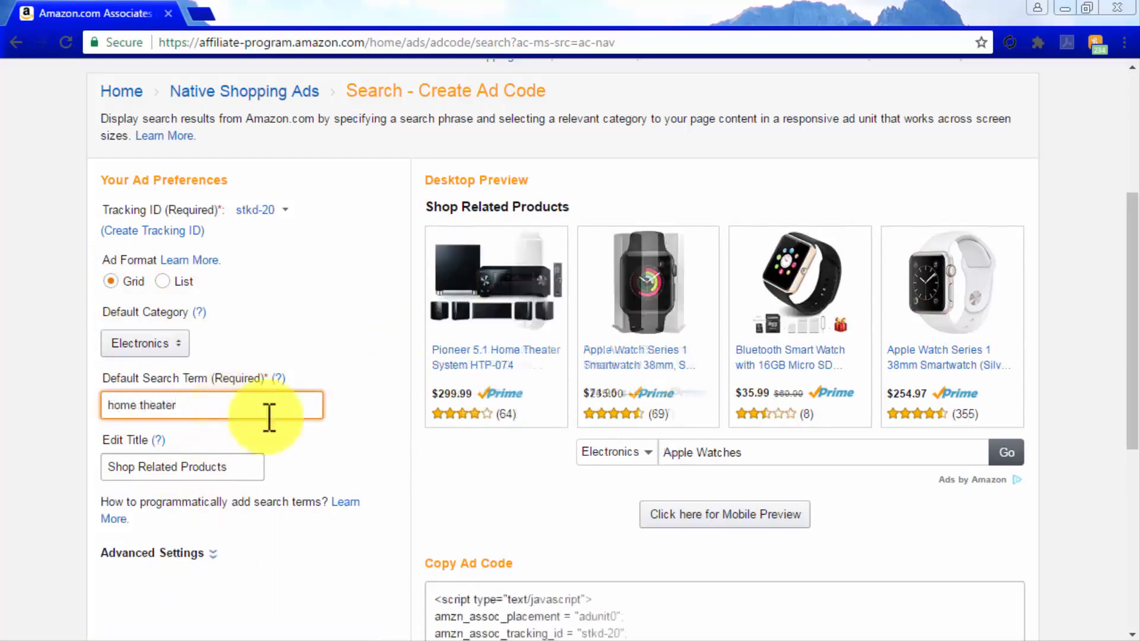
pyautogui.scroll(-6, 407, 437)
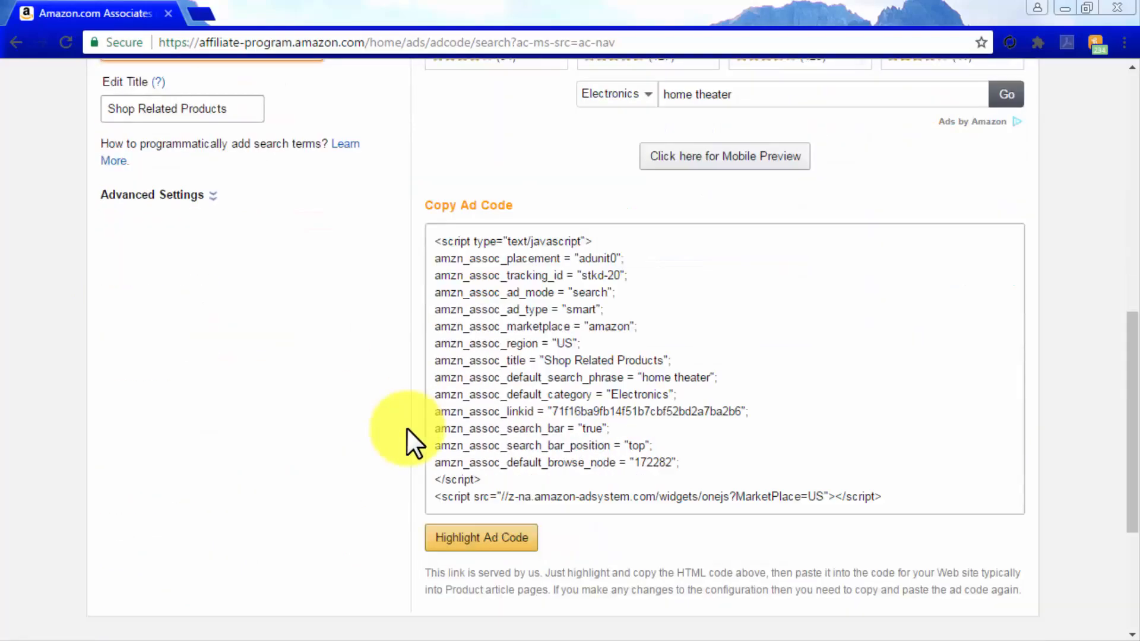
pyautogui.click(871, 501)
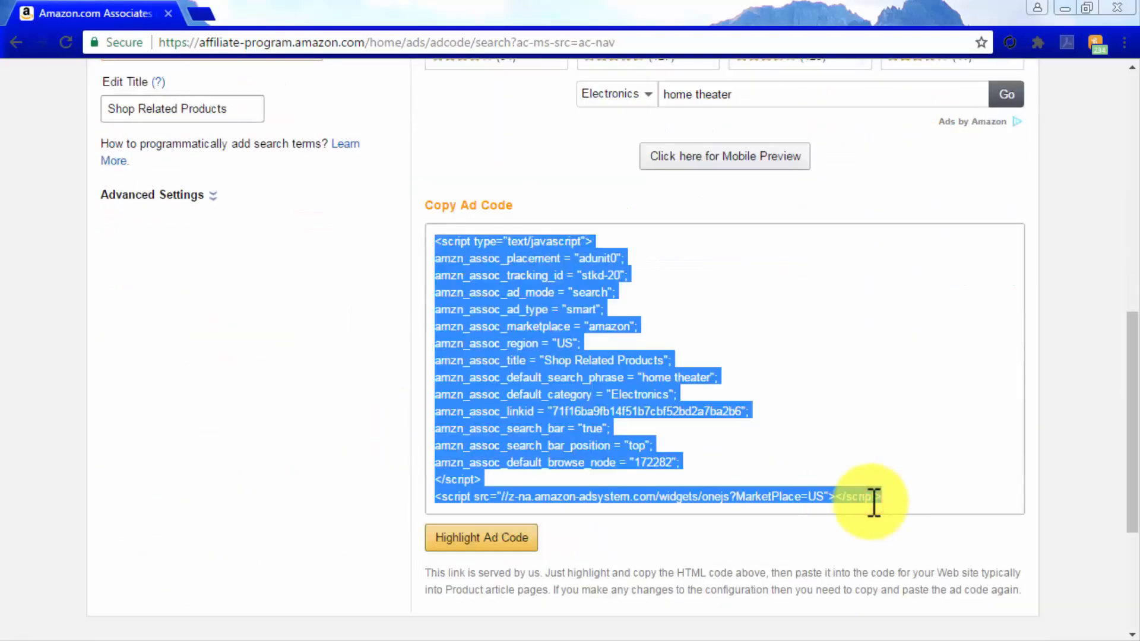
# Go back to the Native Shopping Ads page and start a new Custom Ads unit
pyautogui.scroll(9, 870, 501)
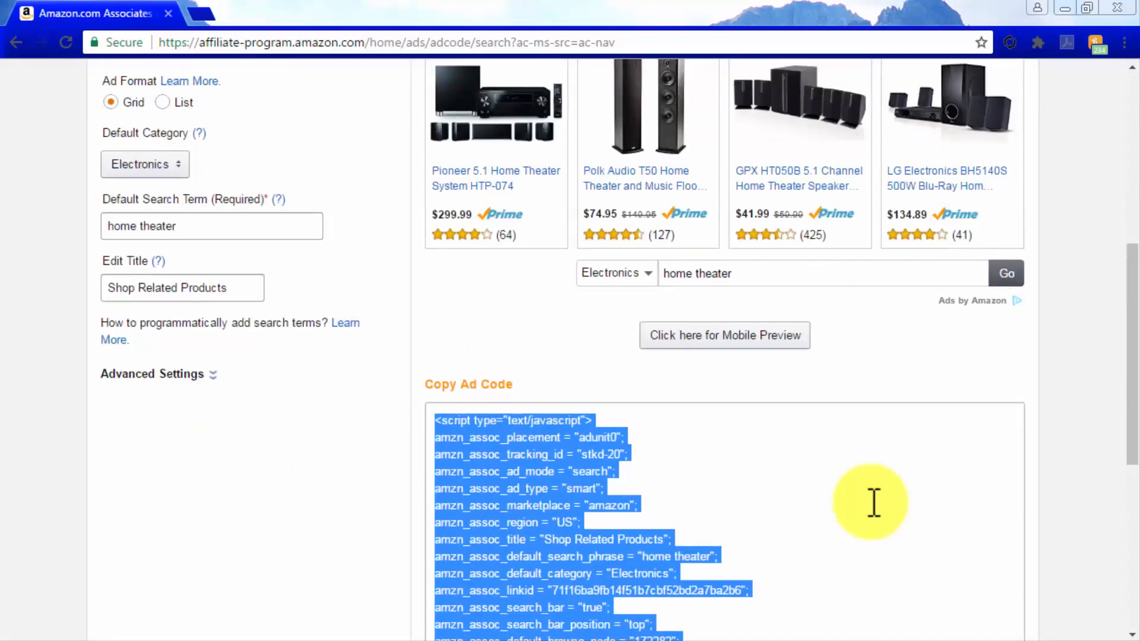
pyautogui.click(244, 265)
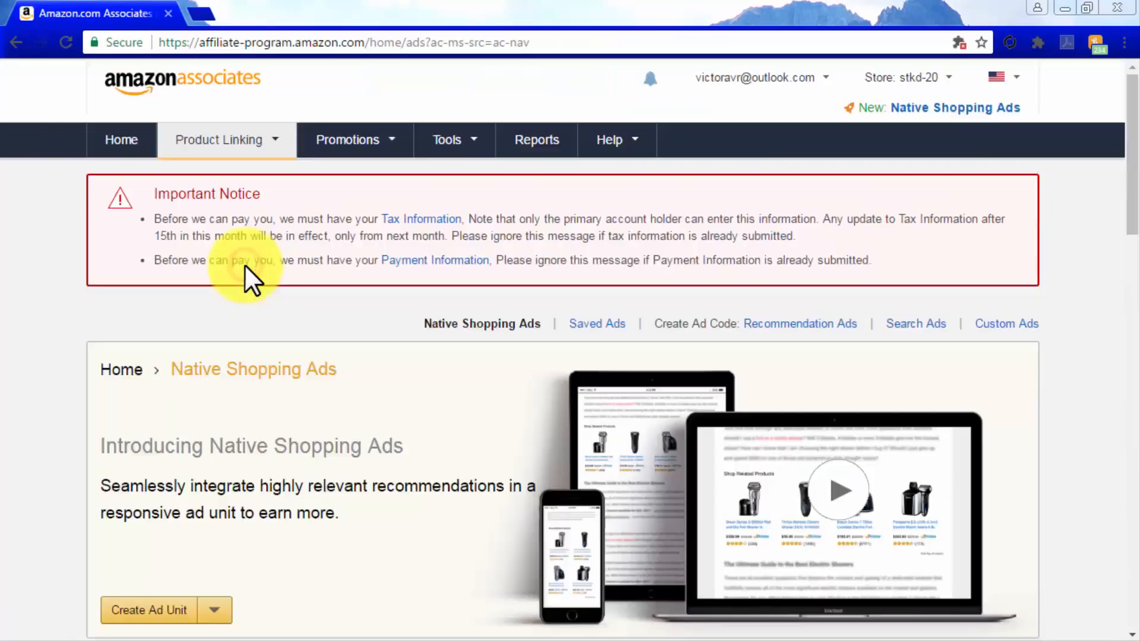
pyautogui.scroll(-3, 394, 451)
pyautogui.click(214, 431)
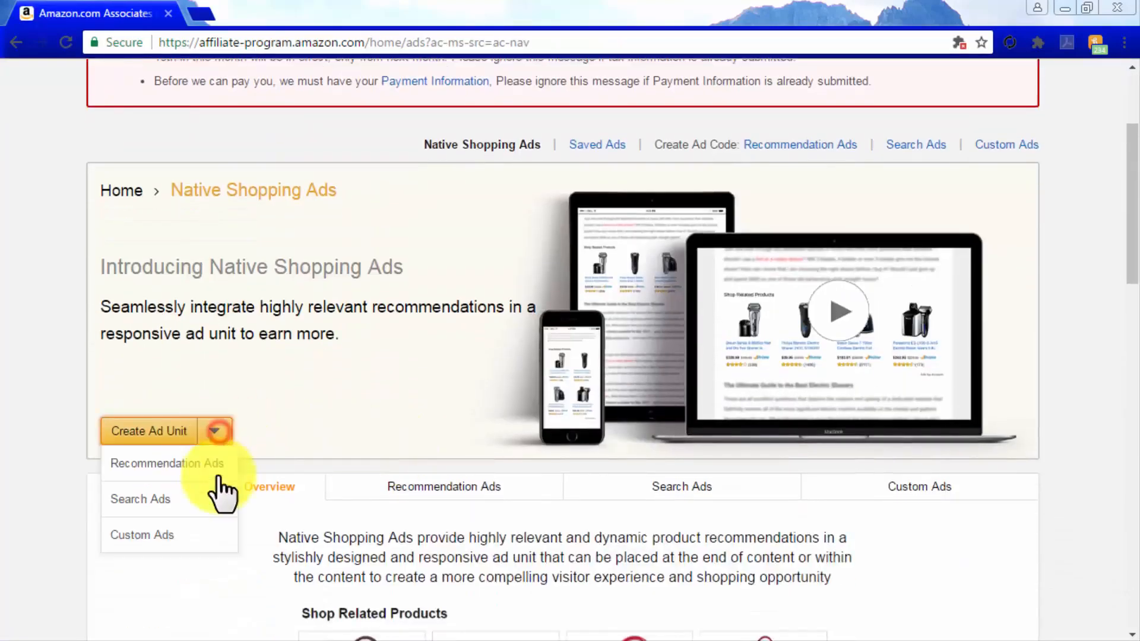
pyautogui.click(213, 532)
# Configure the custom ad with the Grid format and Electronics as the product category
pyautogui.scroll(-1, 1085, 516)
pyautogui.scroll(-4, 1085, 515)
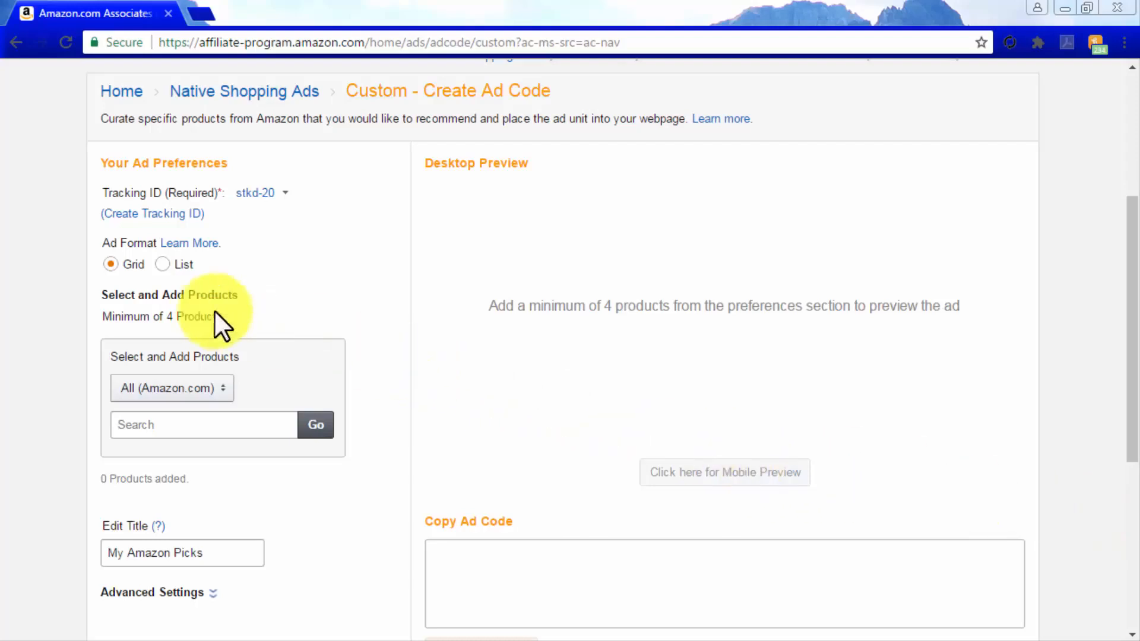
pyautogui.click(159, 264)
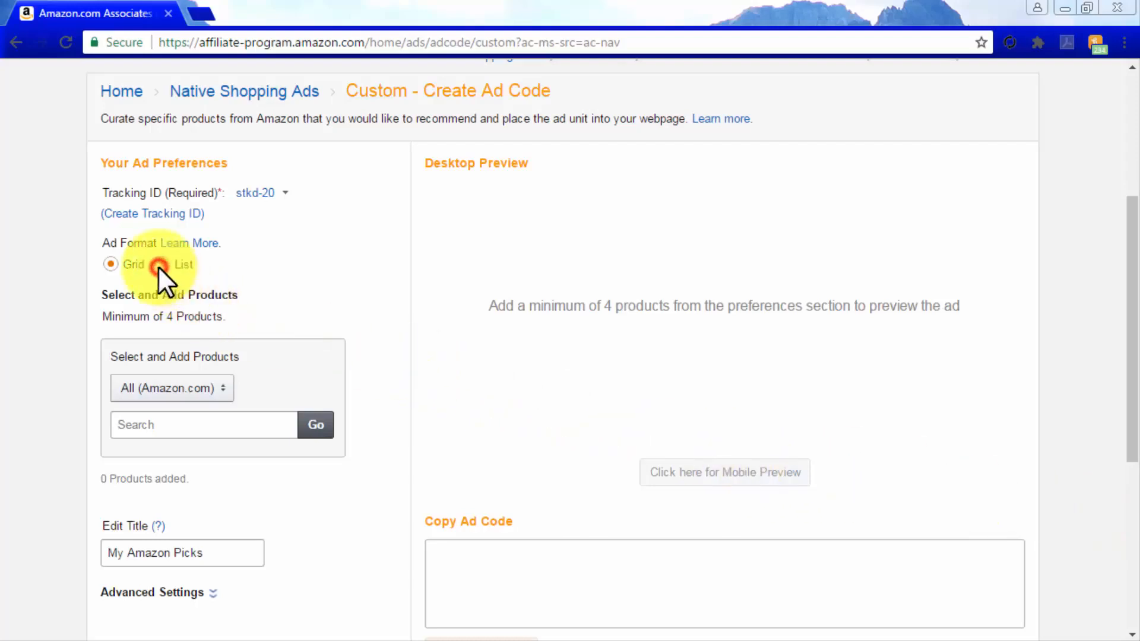
pyautogui.click(112, 265)
pyautogui.click(209, 389)
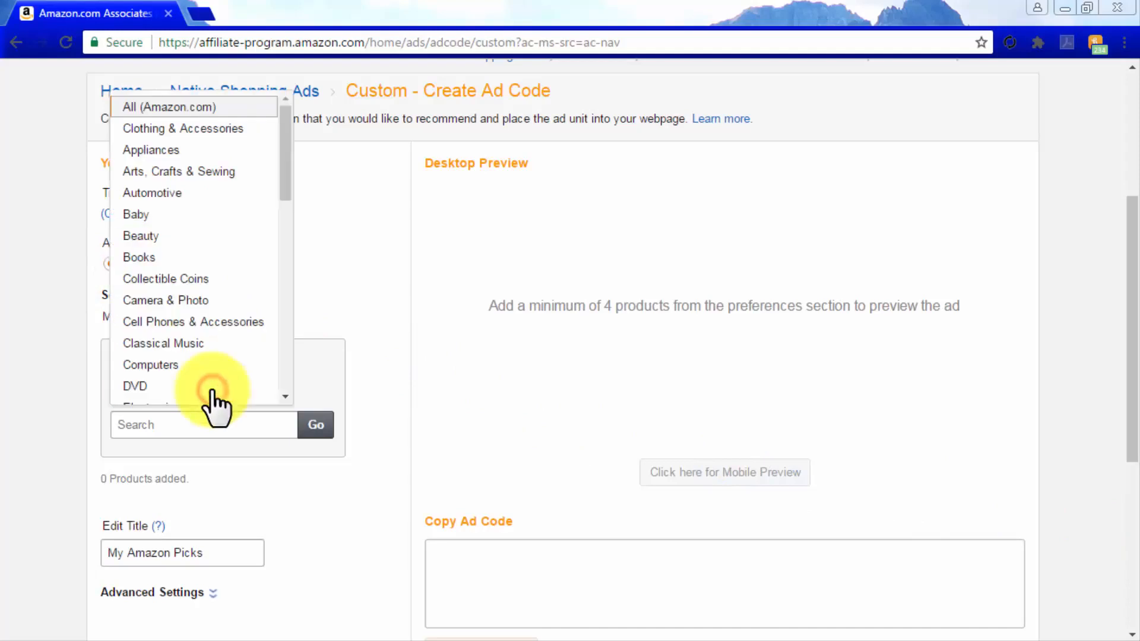
pyautogui.scroll(-3, 192, 356)
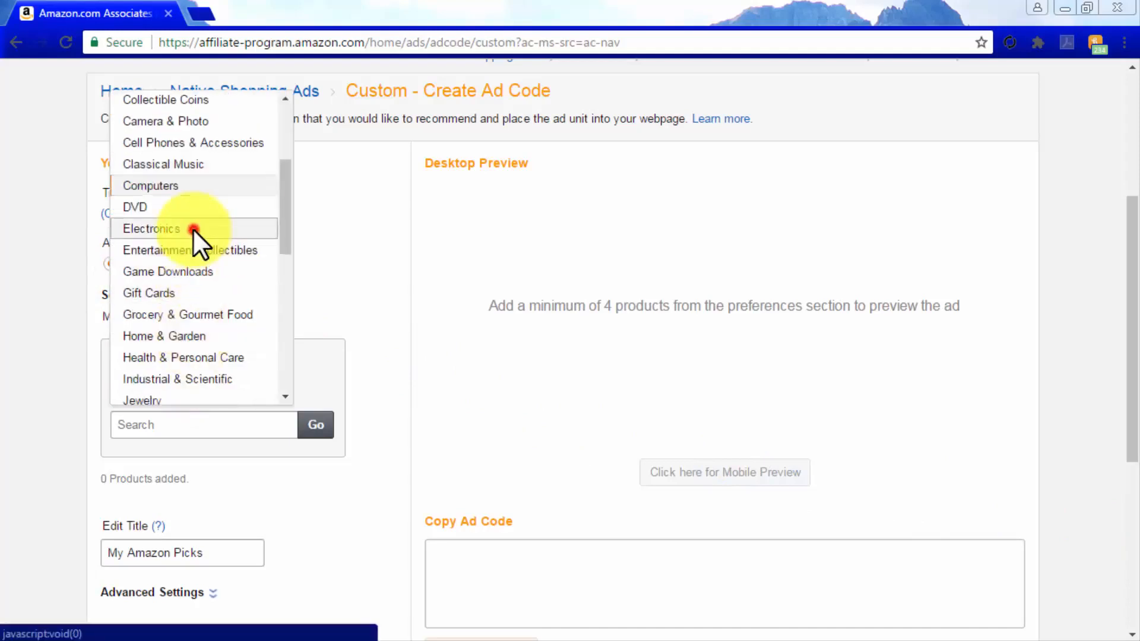
pyautogui.click(191, 229)
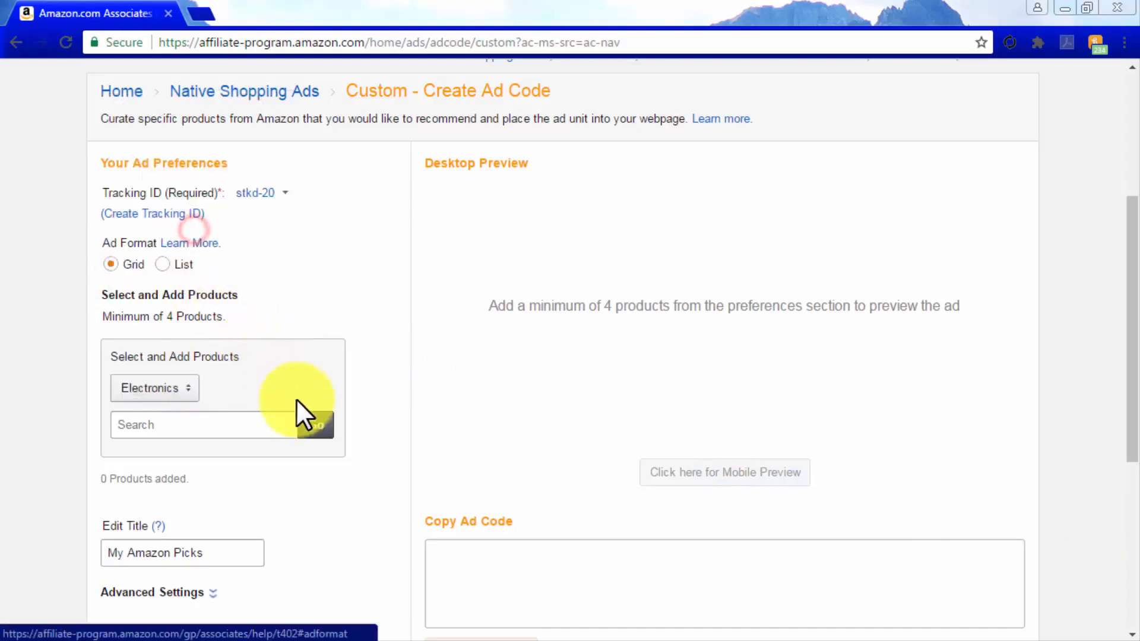
# Search for "onkyo" and add the Onkyo TX-NR656, TX-RZ810, TX-8020 and C-7030 to the custom ad
pyautogui.click(261, 424)
pyautogui.write('onkyo')
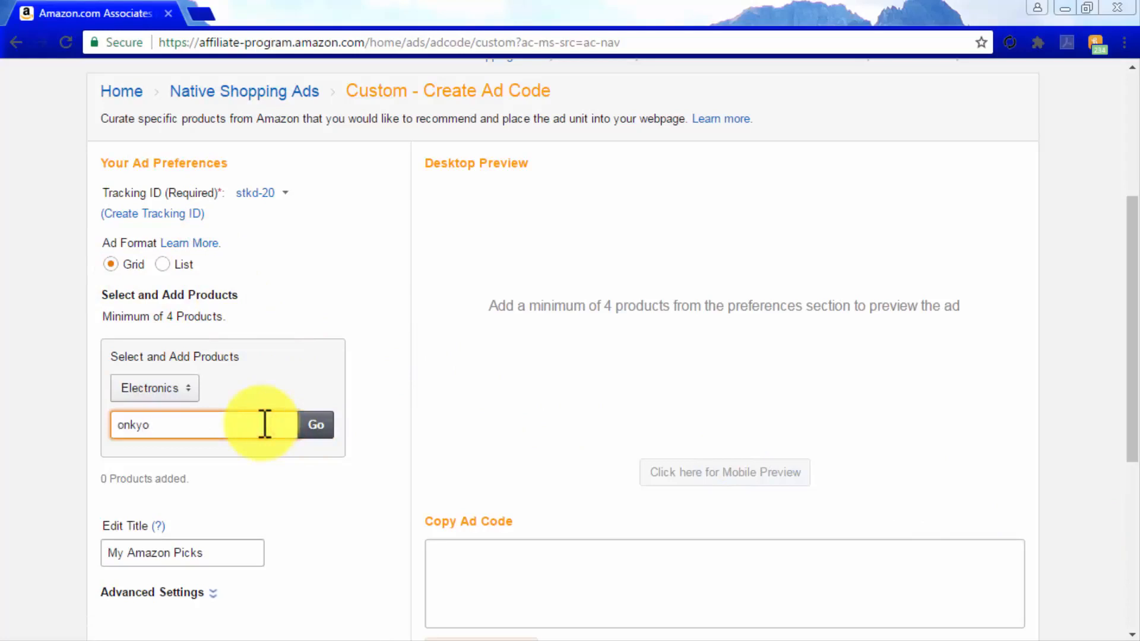
pyautogui.click(319, 424)
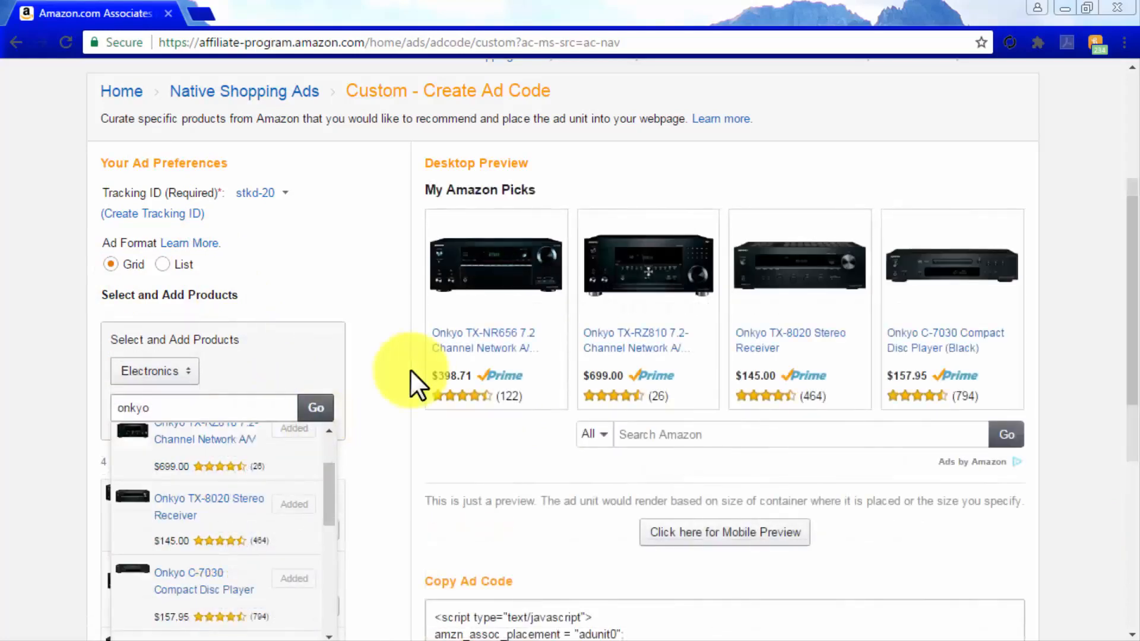
# Preview the custom ad in its mobile and desktop layouts, close the preview and go to the generated ad code
pyautogui.scroll(-1, 411, 369)
pyautogui.click(710, 453)
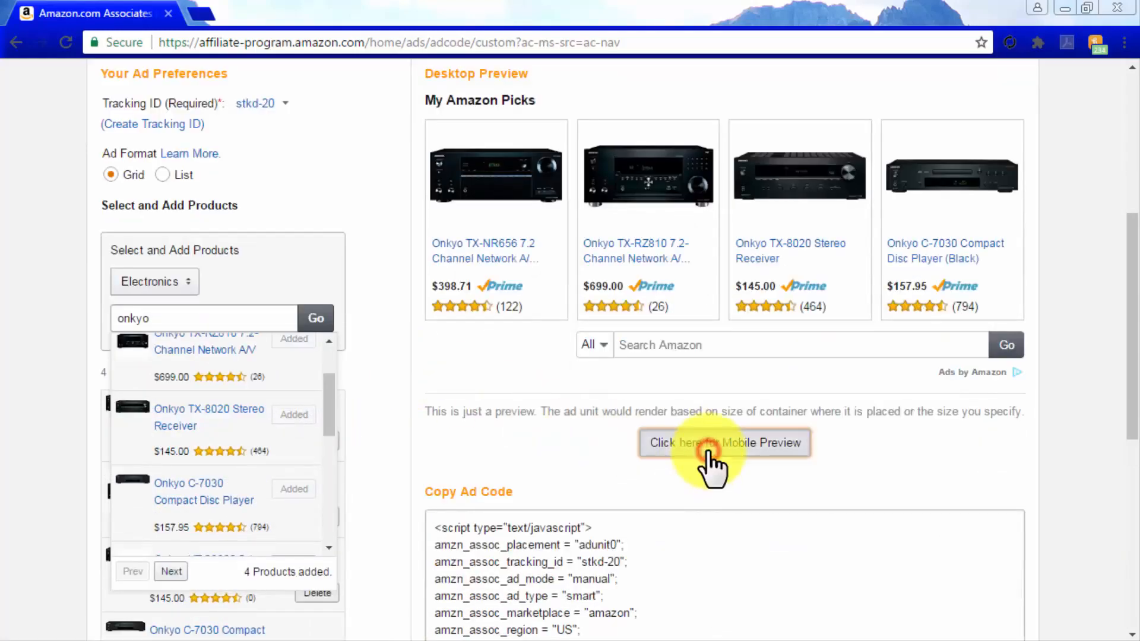
pyautogui.scroll(-2, 712, 469)
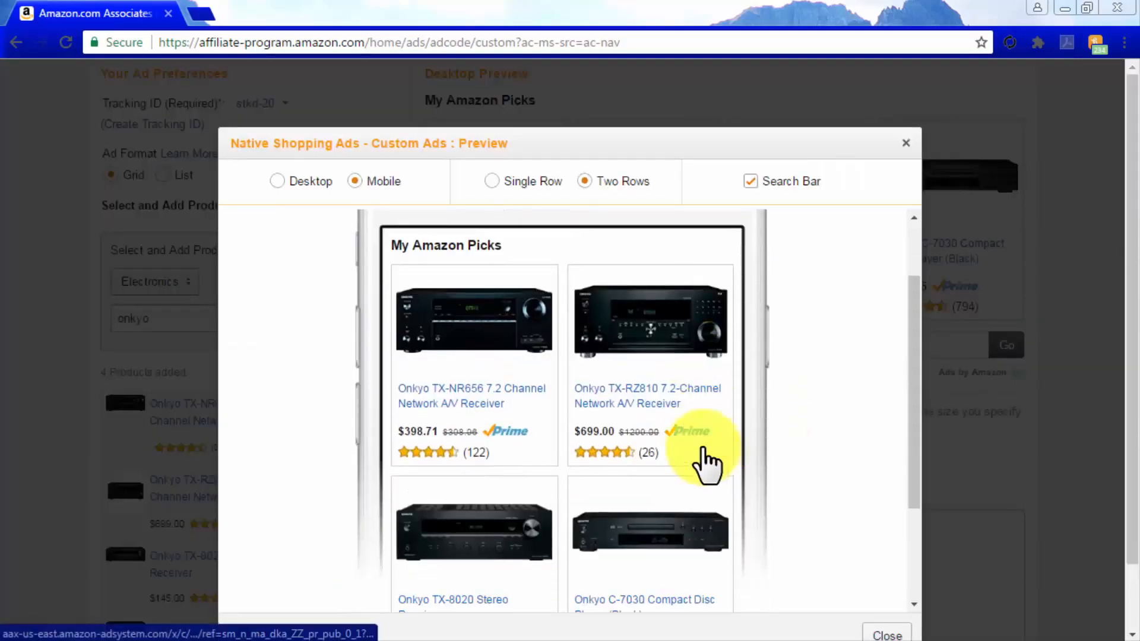
pyautogui.click(277, 182)
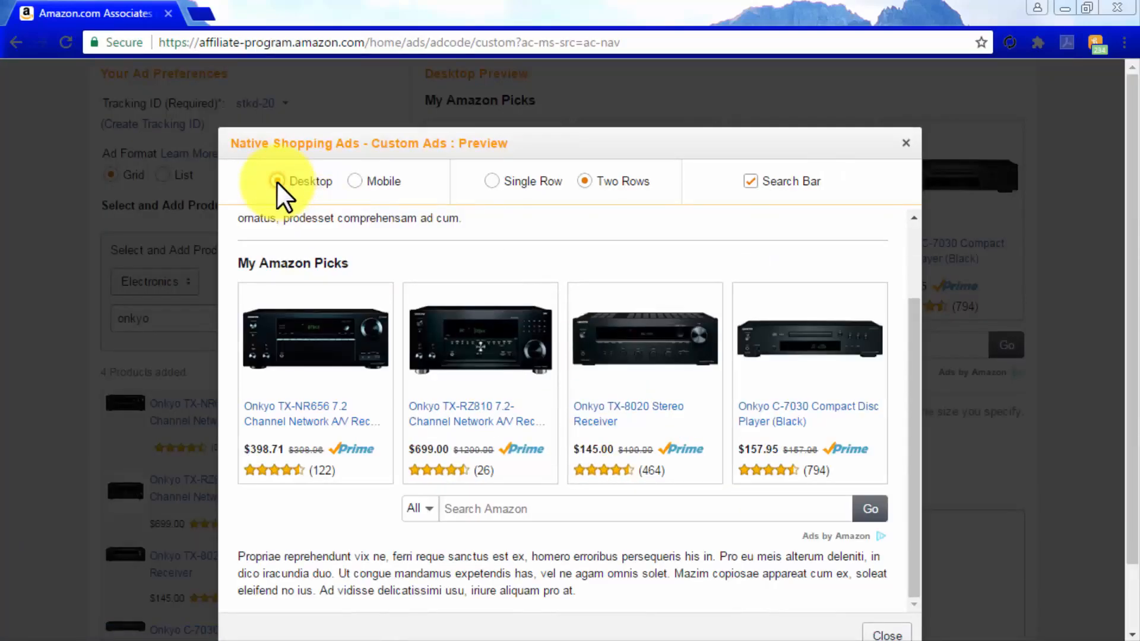
pyautogui.click(907, 144)
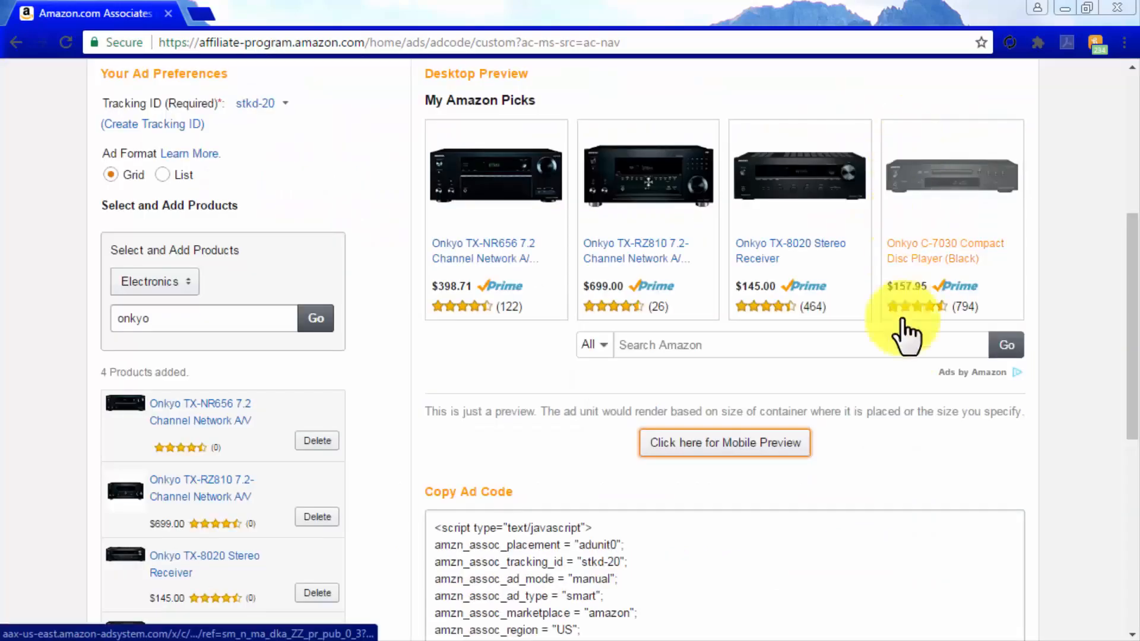
pyautogui.scroll(-6, 903, 465)
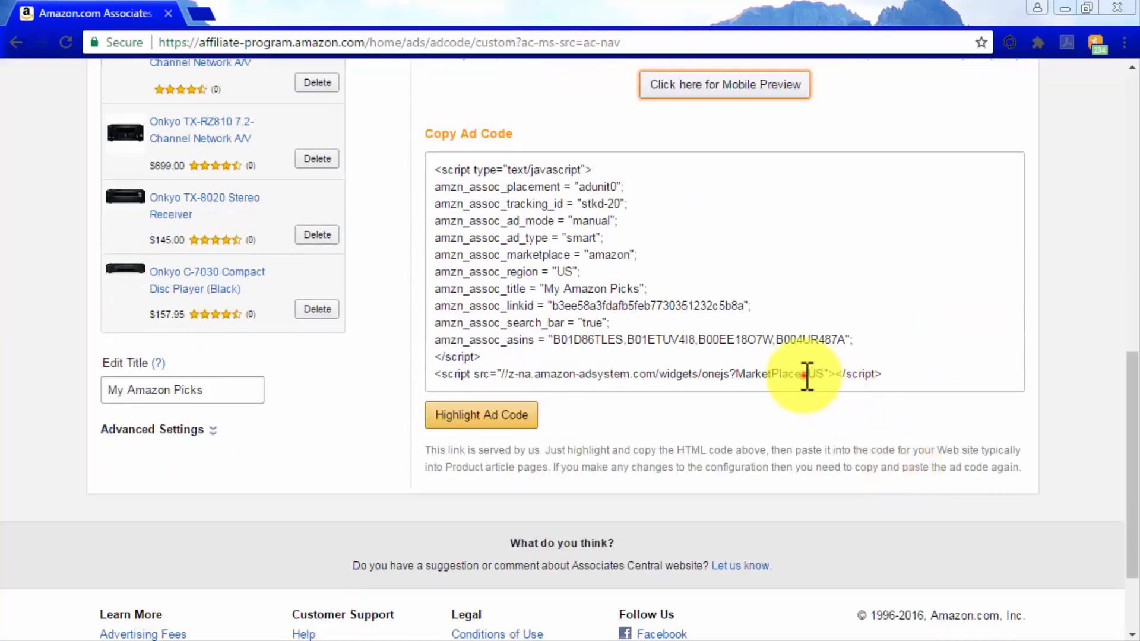
pyautogui.click(806, 375)
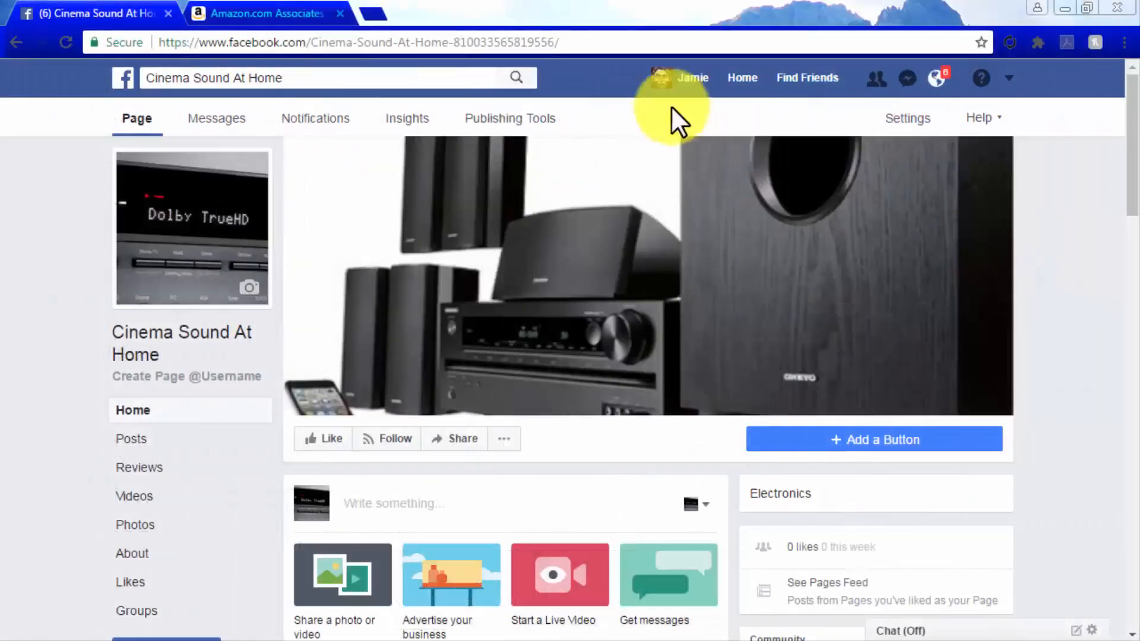
# From the Cinema Sound At Home Facebook page, open the Static HTML app at apps.facebook.com/static_html_plus/
pyautogui.click(552, 42)
pyautogui.write('http://apps.facebook.com/static_html_plus/')
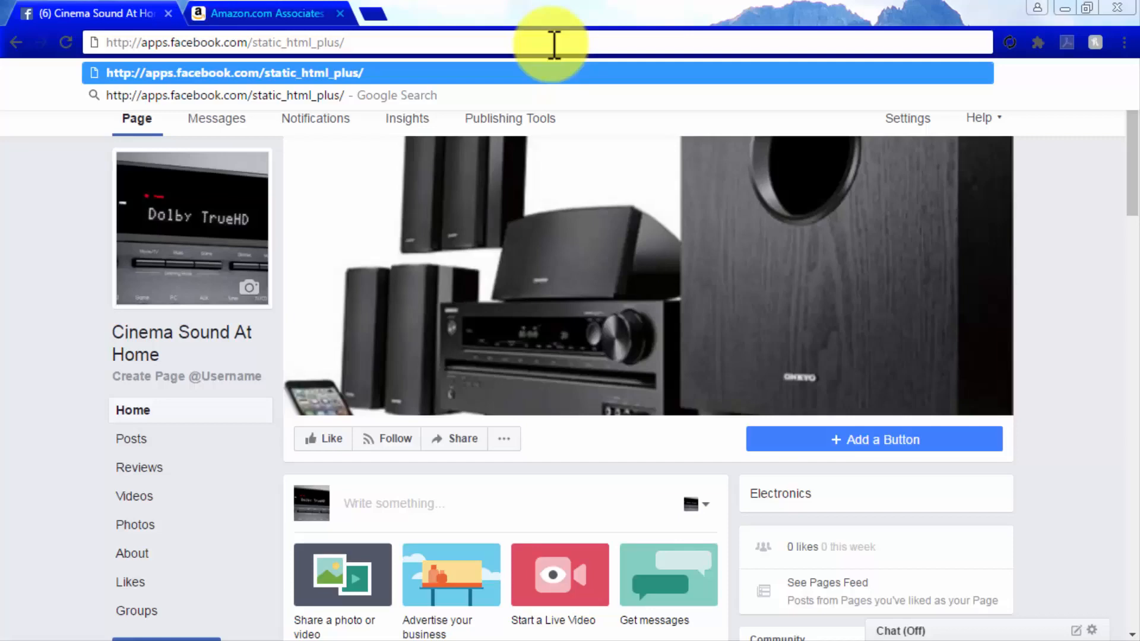
pyautogui.press('Return')
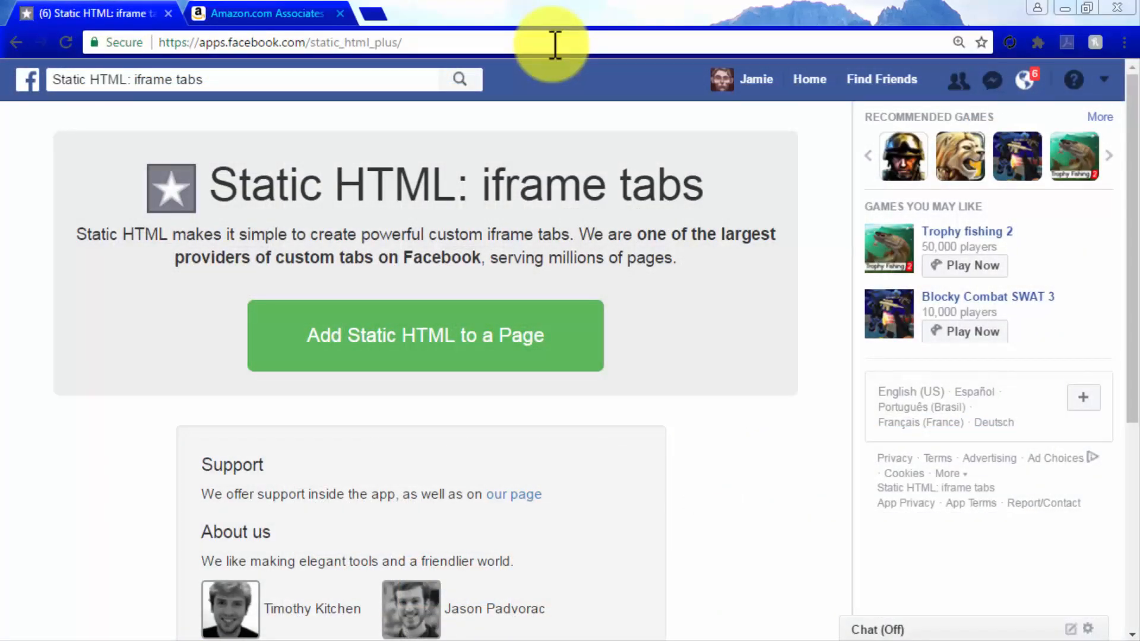
# Add Static HTML as a page tab to the Cinema Sound At Home Facebook page
pyautogui.click(536, 343)
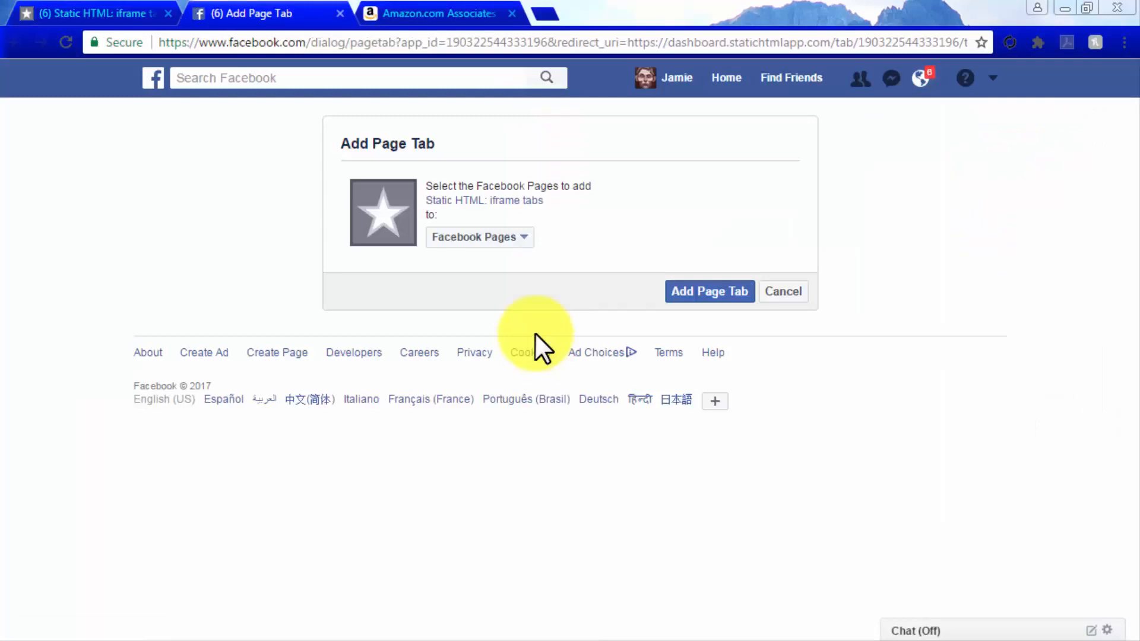
pyautogui.click(514, 238)
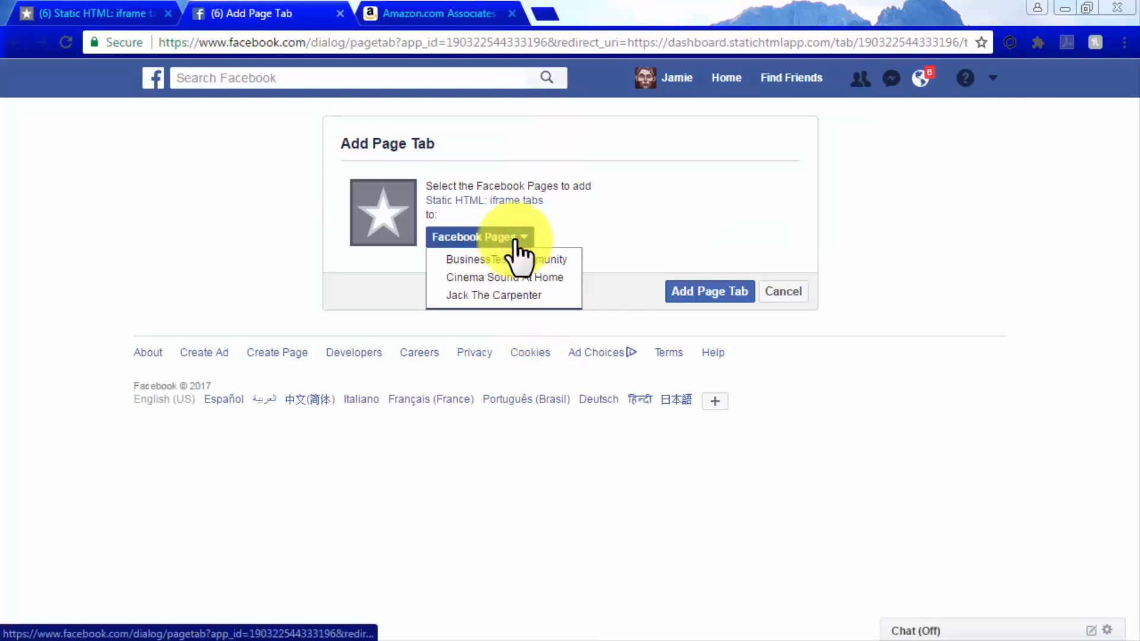
pyautogui.click(515, 278)
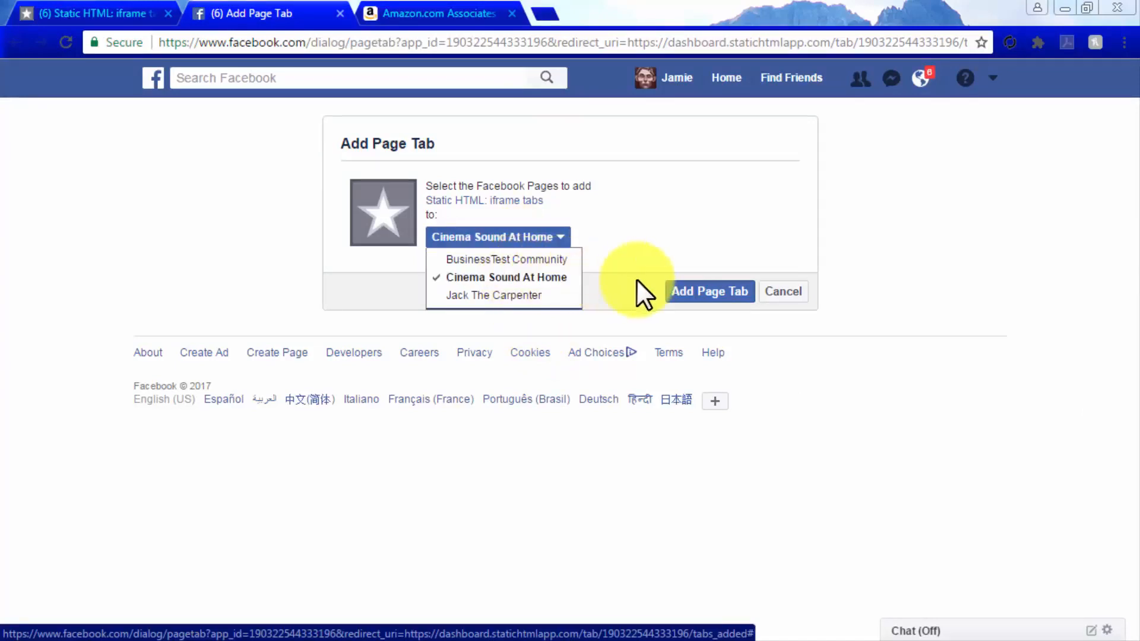
pyautogui.click(693, 294)
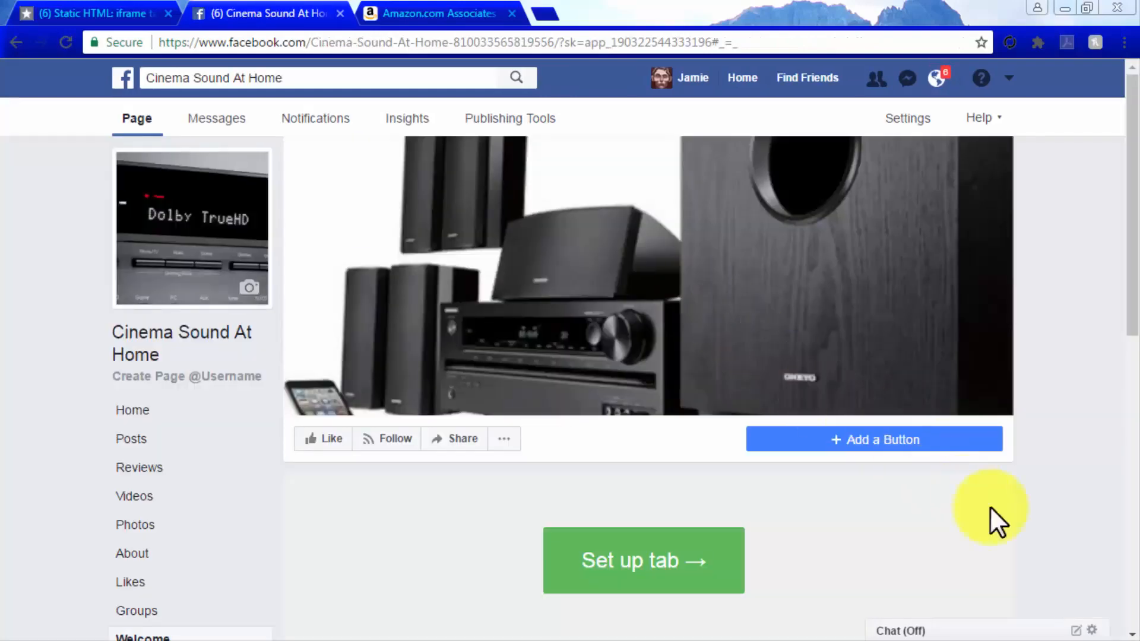
# Open the new tab's setup in the Static HTML editor and clear all placeholder text from index.html
pyautogui.scroll(-3, 1043, 548)
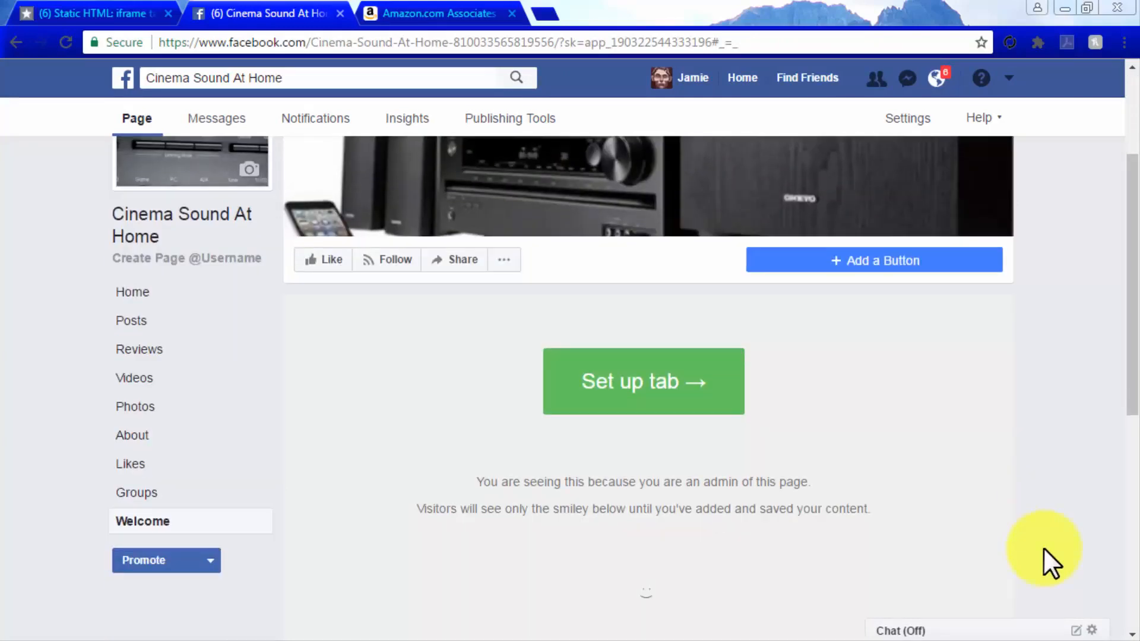
pyautogui.click(644, 389)
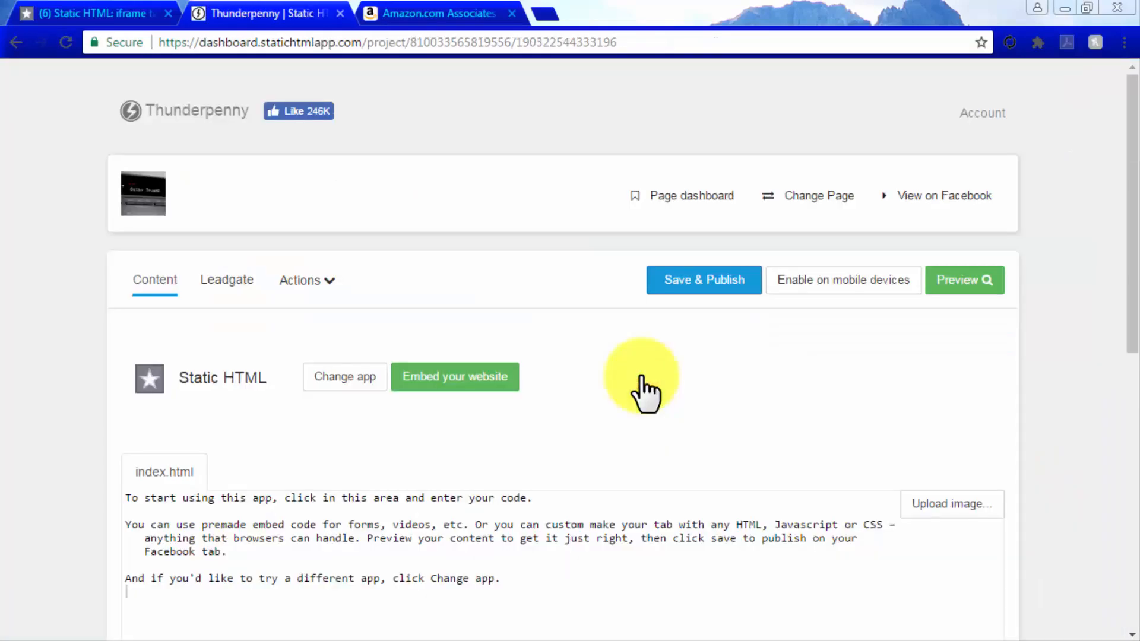
pyautogui.scroll(-5, 644, 388)
pyautogui.moveTo(512, 314); pyautogui.dragTo(128, 226)
pyautogui.press('Delete')
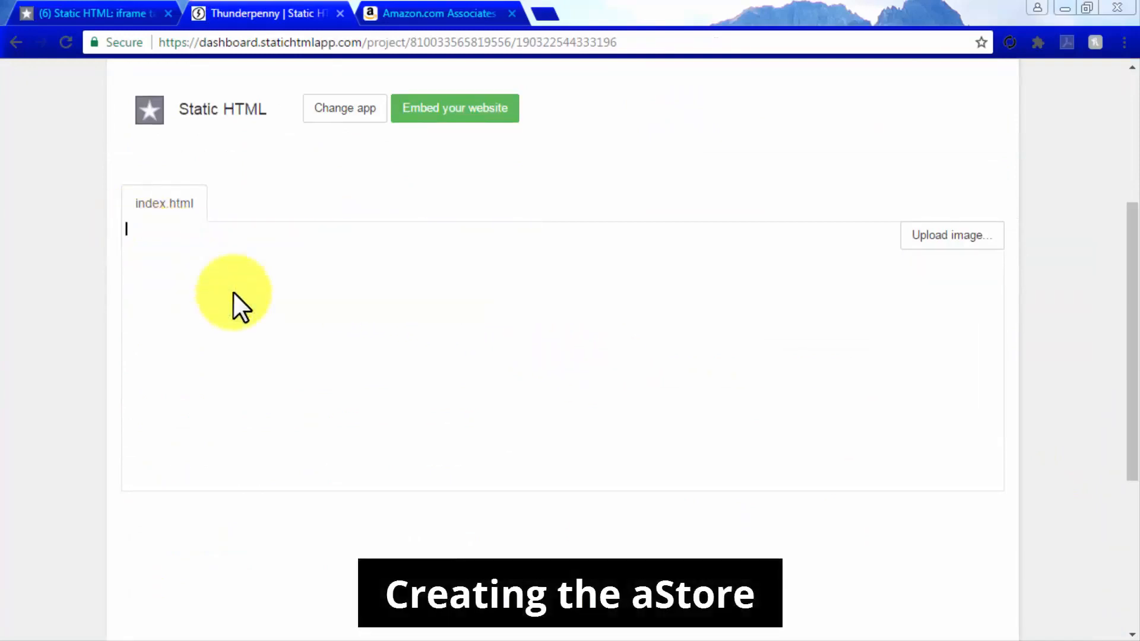
# Switch to Amazon Associates, open the aStore page and start building an aStore
pyautogui.click(433, 11)
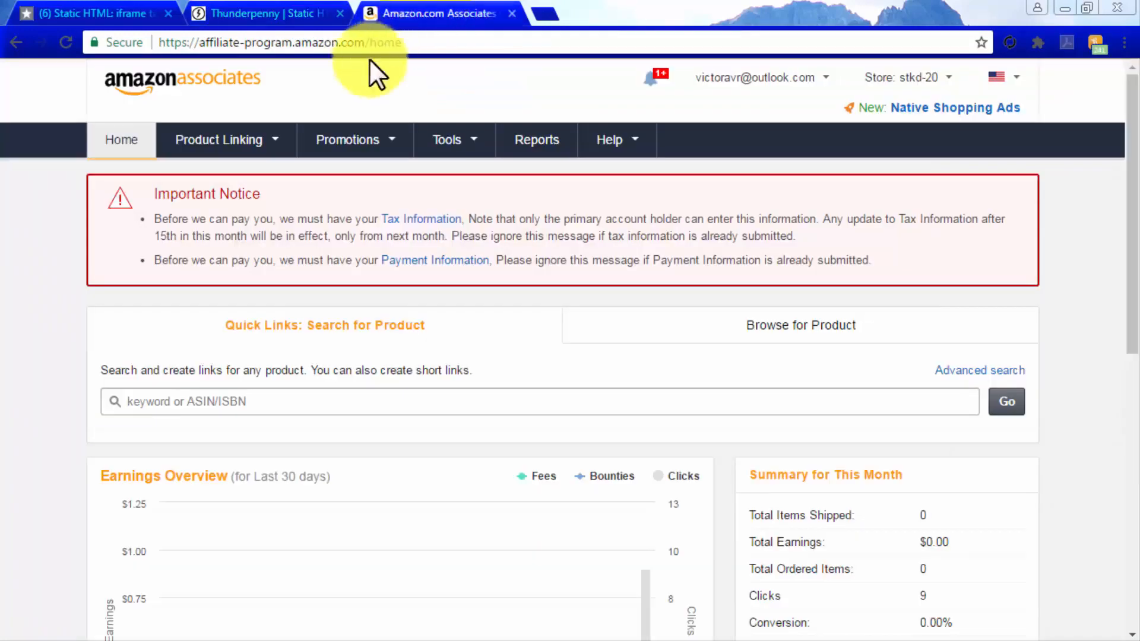
pyautogui.moveTo(232, 144)
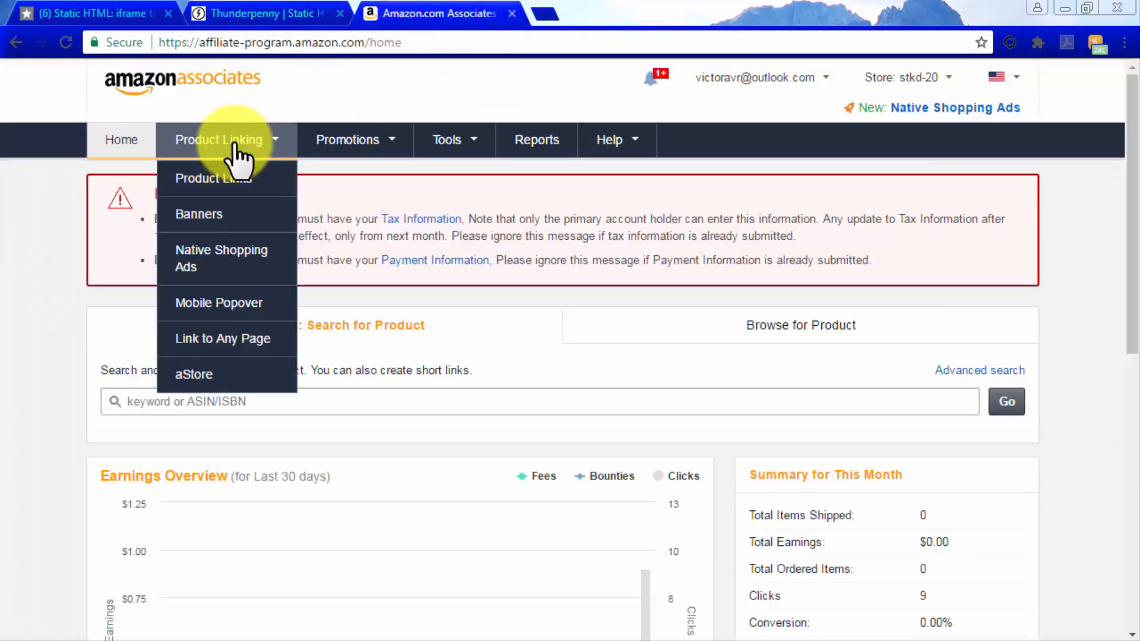
pyautogui.click(216, 373)
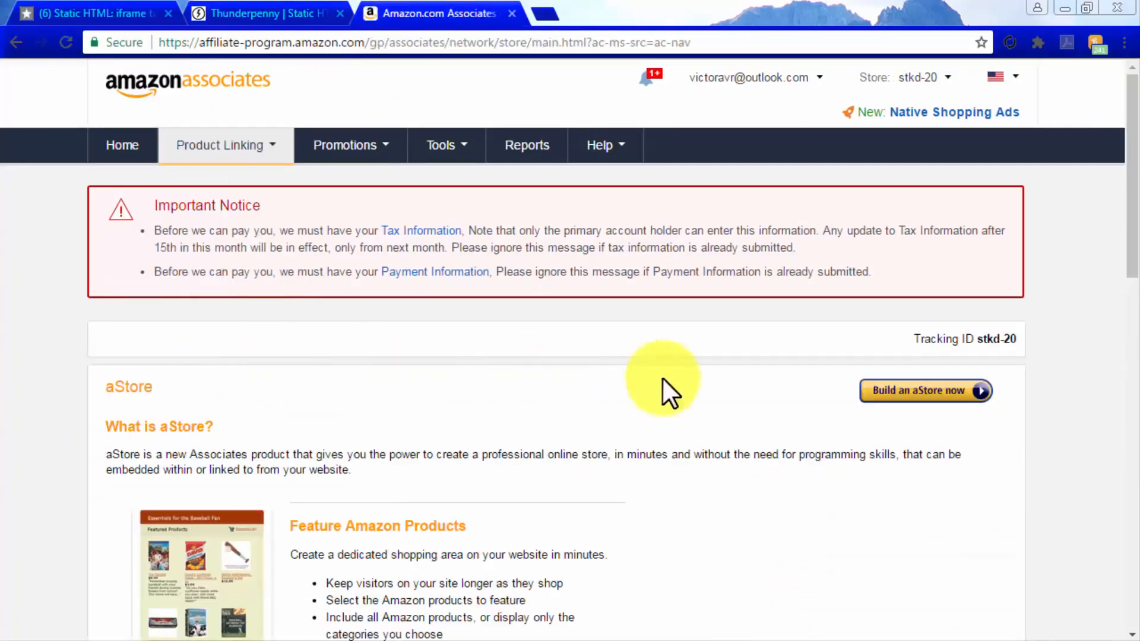
pyautogui.click(893, 393)
# Add a category page to the aStore and title it "Cool Stuff"
pyautogui.scroll(-3, 896, 416)
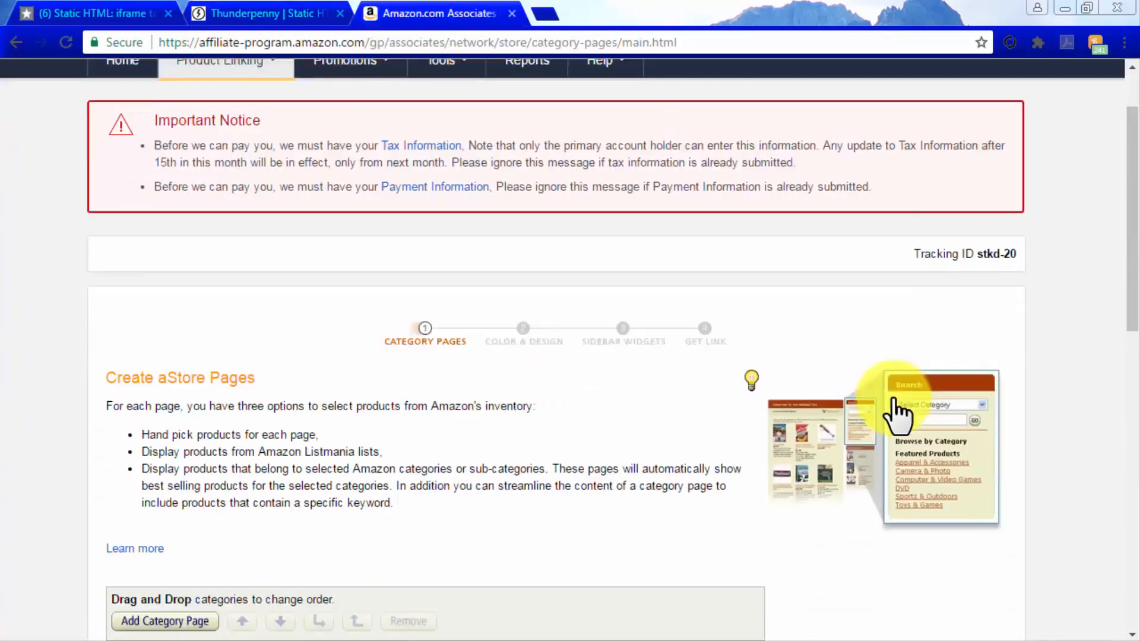
pyautogui.scroll(-2, 897, 415)
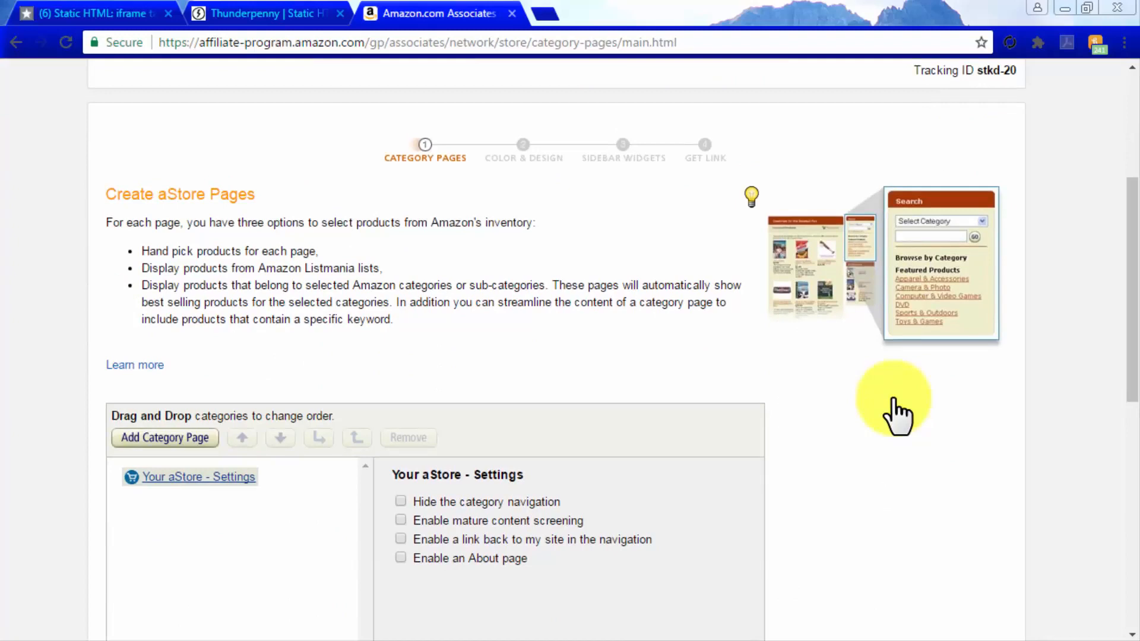
pyautogui.scroll(-2, 893, 413)
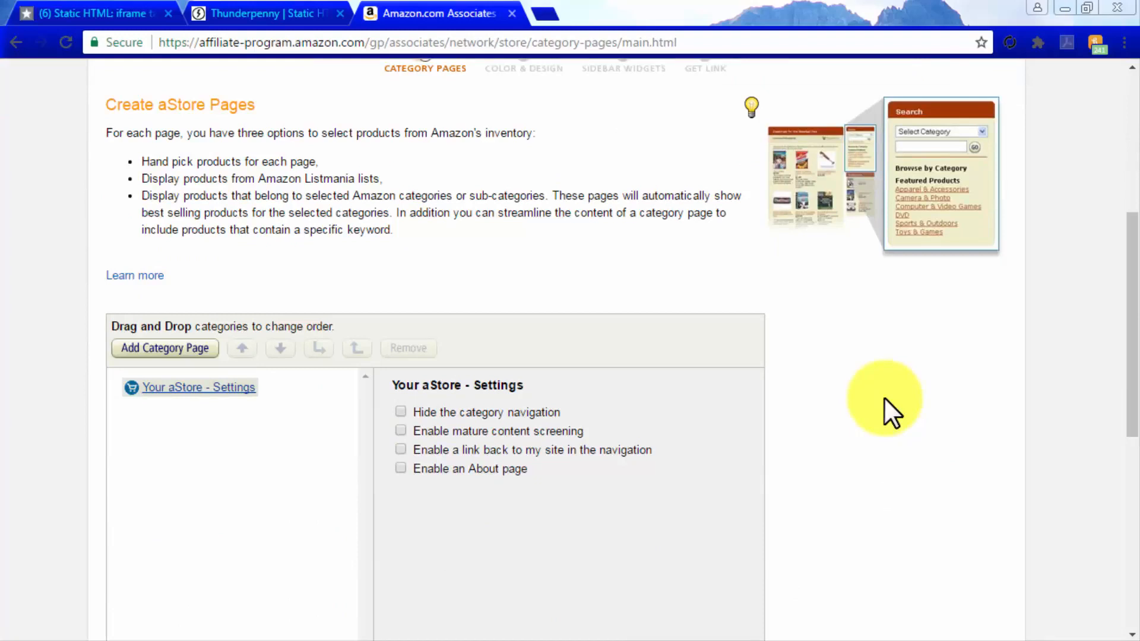
pyautogui.click(200, 355)
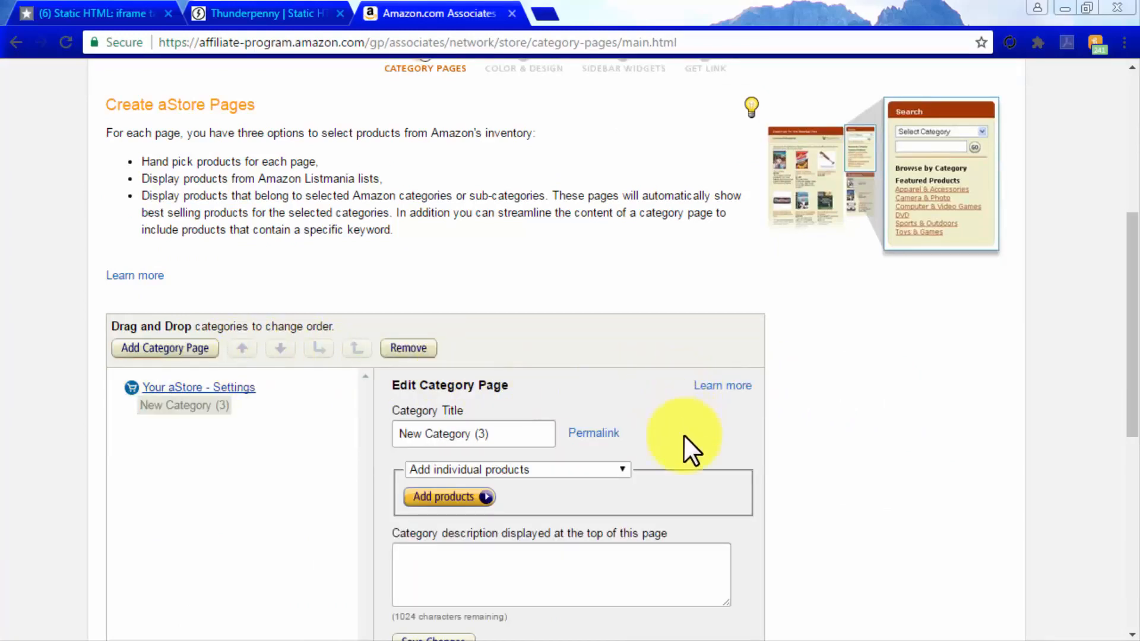
pyautogui.moveTo(505, 434); pyautogui.dragTo(396, 436)
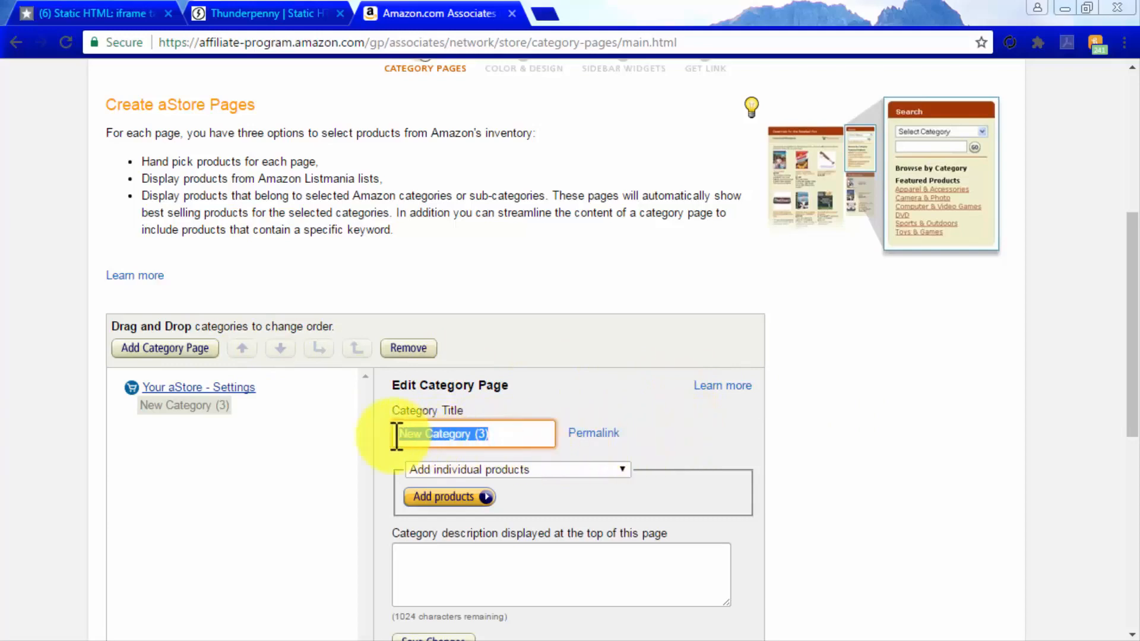
pyautogui.write('Cool Stuff')
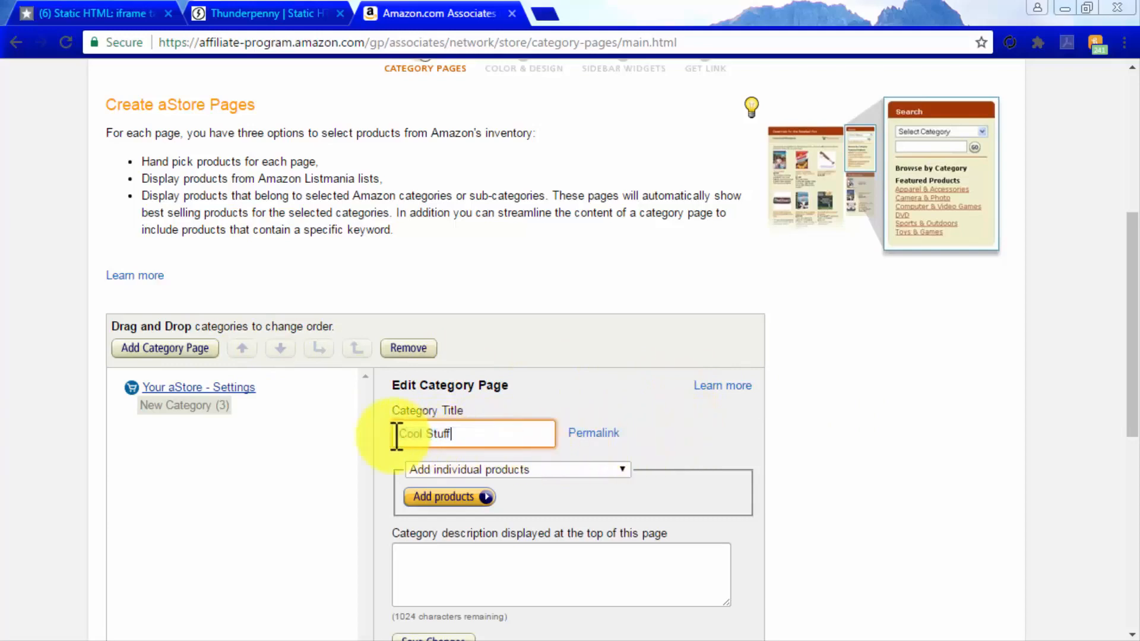
# Add products to the Cool Stuff page by Amazon.com category, choosing Electronics > Home Audio > Home Theater Systems > Complete Home Theater Systems
pyautogui.click(619, 472)
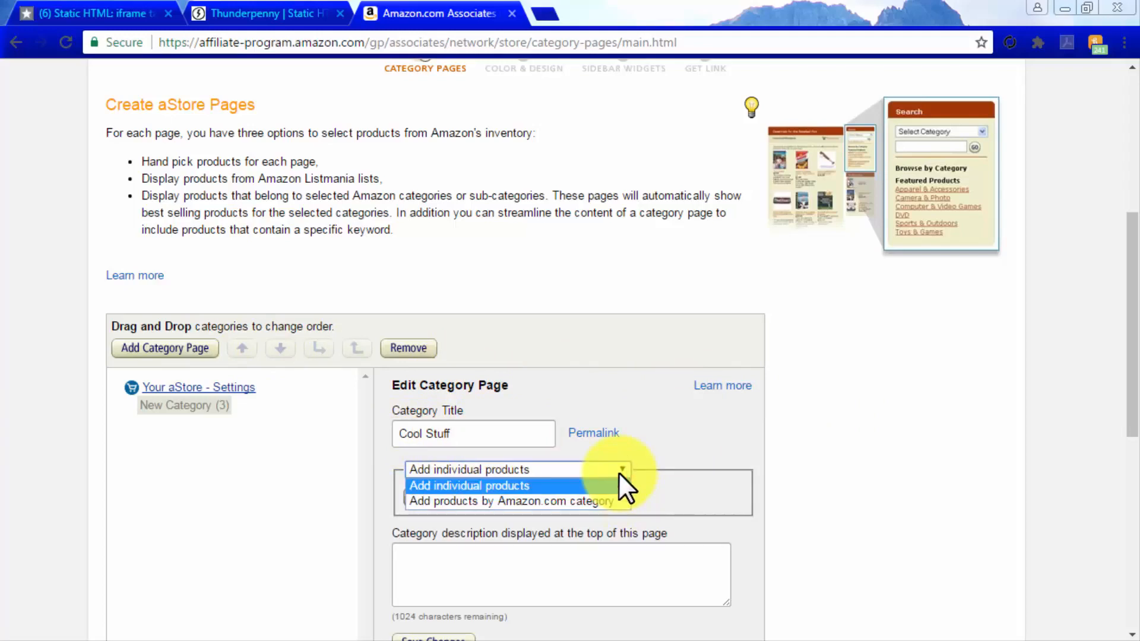
pyautogui.click(611, 503)
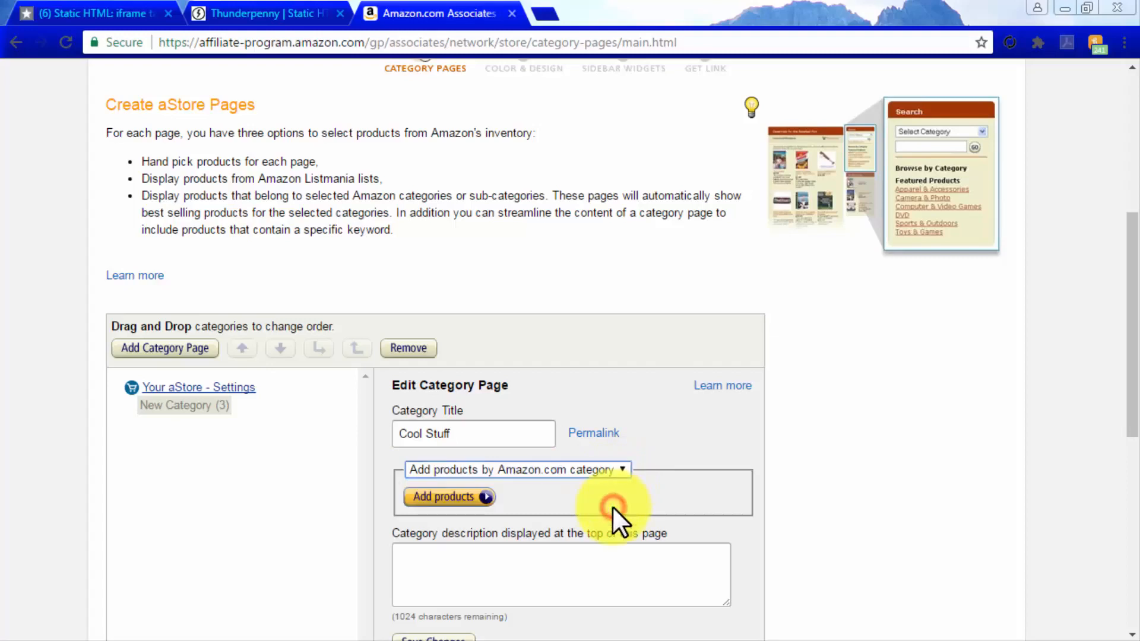
pyautogui.click(518, 502)
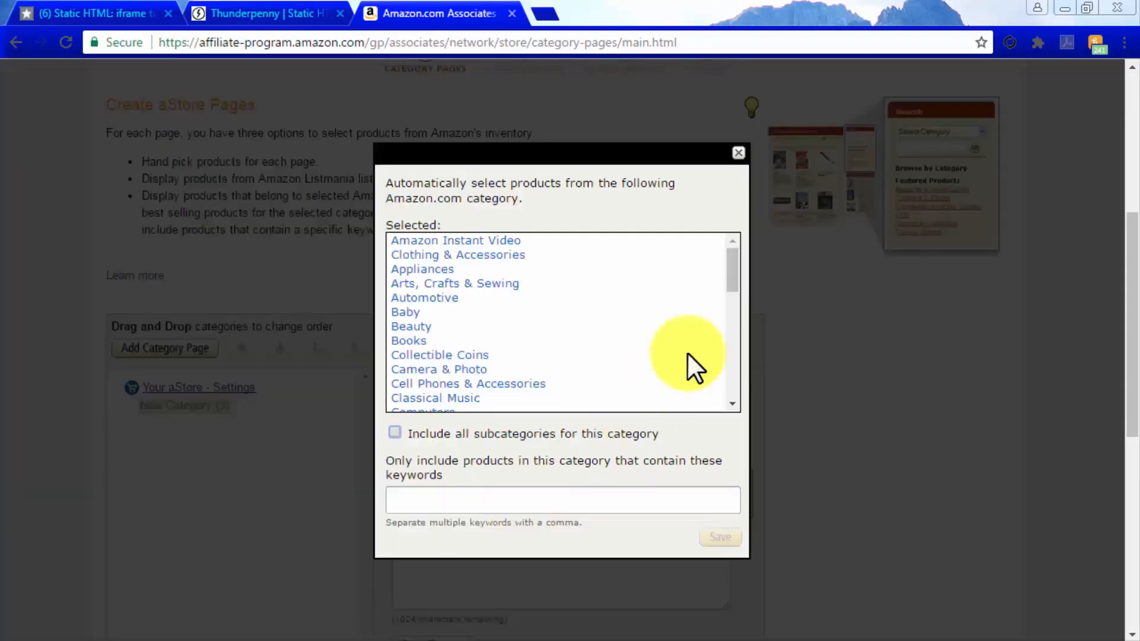
pyautogui.moveTo(726, 273); pyautogui.dragTo(728, 302)
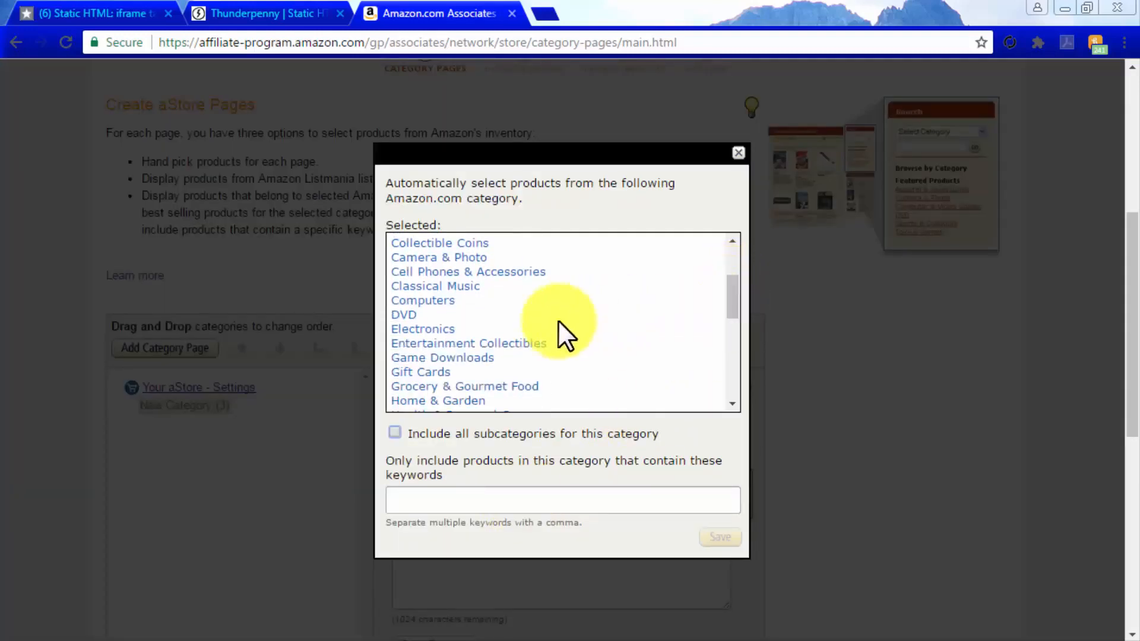
pyautogui.click(441, 329)
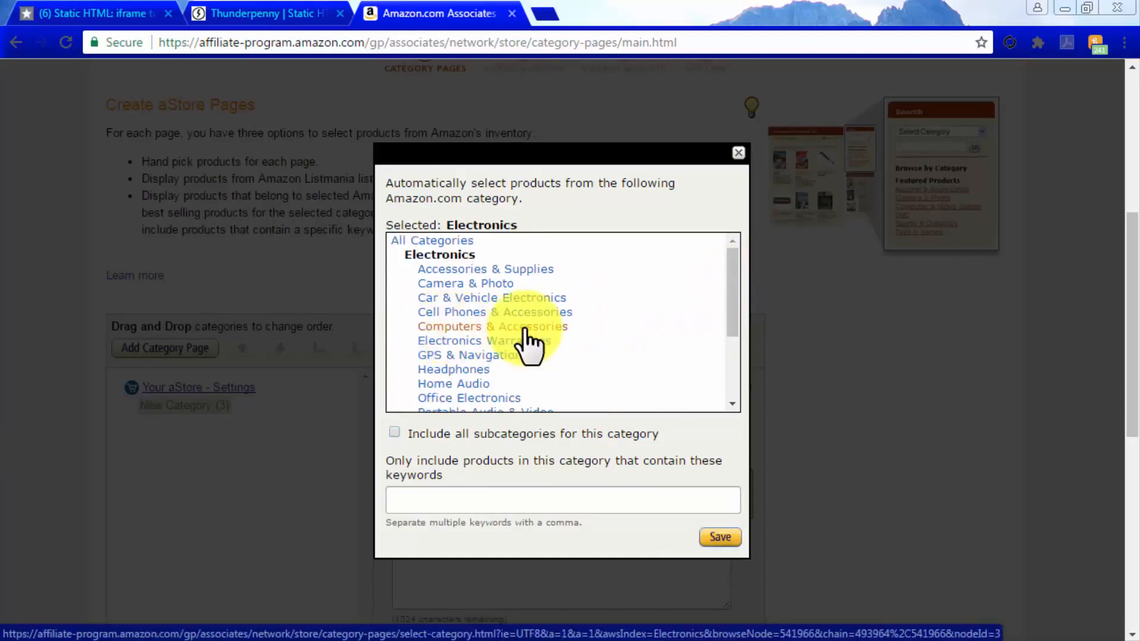
pyautogui.click(456, 383)
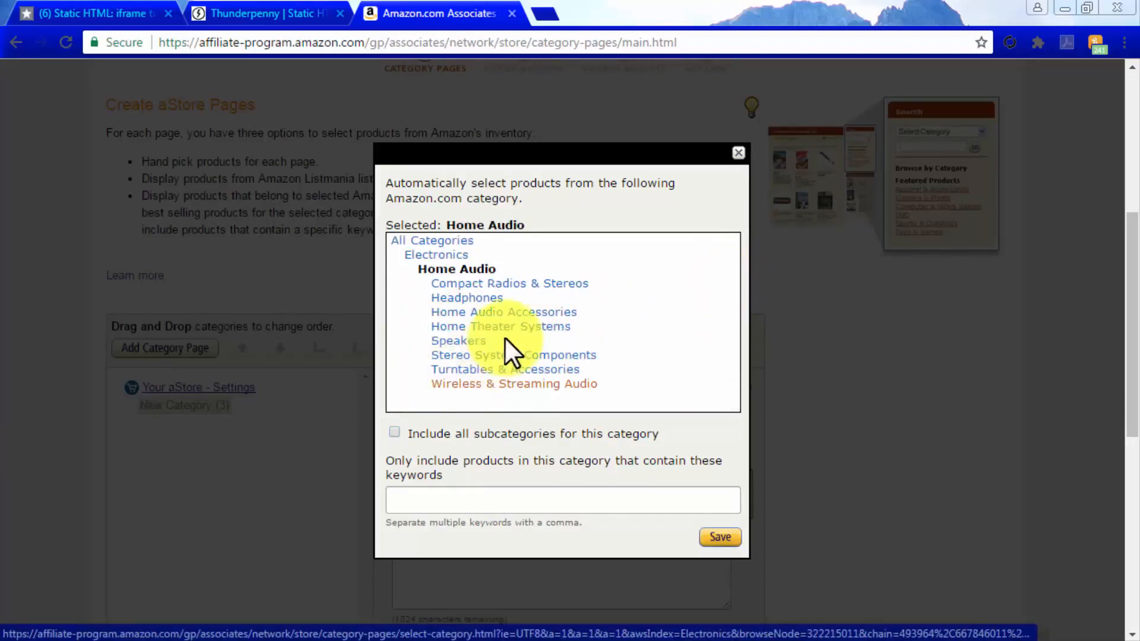
pyautogui.click(524, 326)
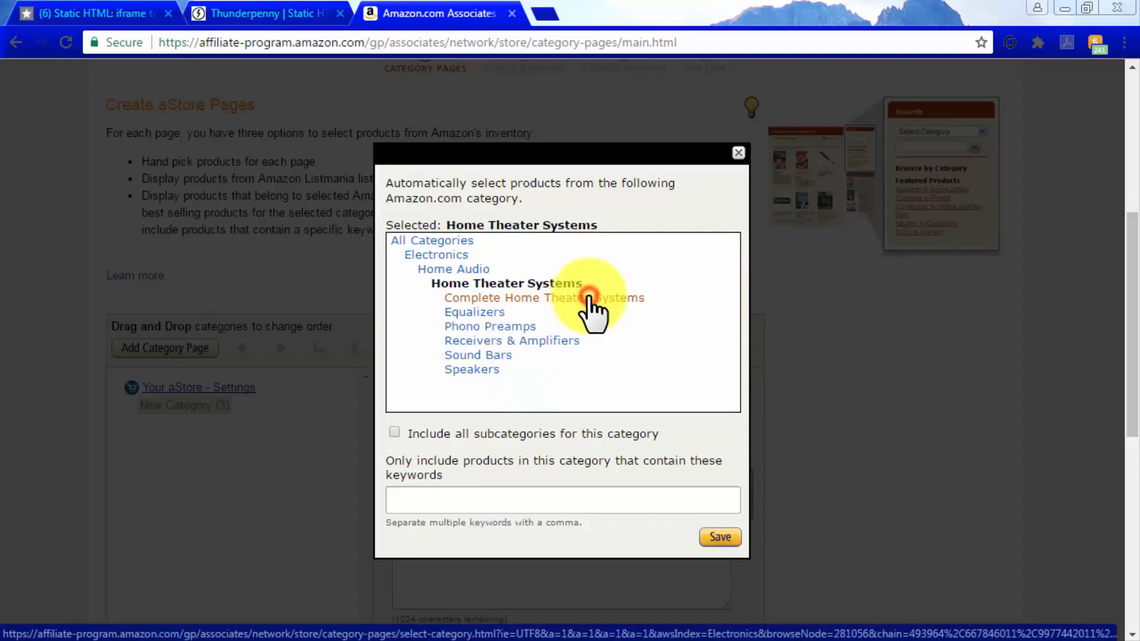
pyautogui.click(589, 300)
pyautogui.click(720, 537)
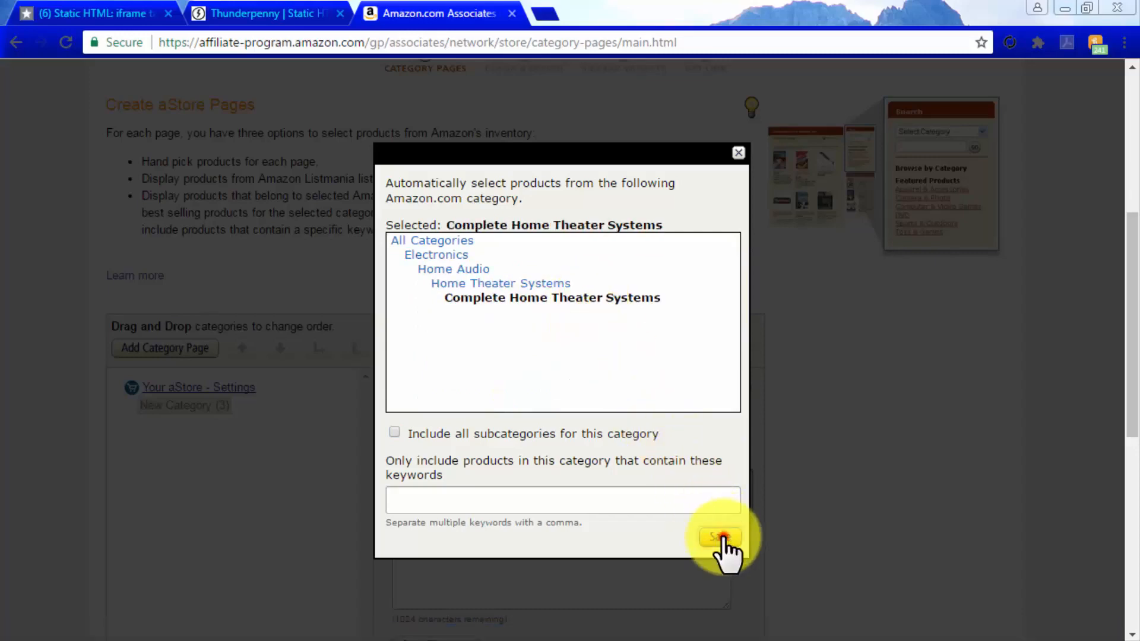
# Continue to the aStore's color and design settings and apply the Forest theme
pyautogui.scroll(-7, 722, 535)
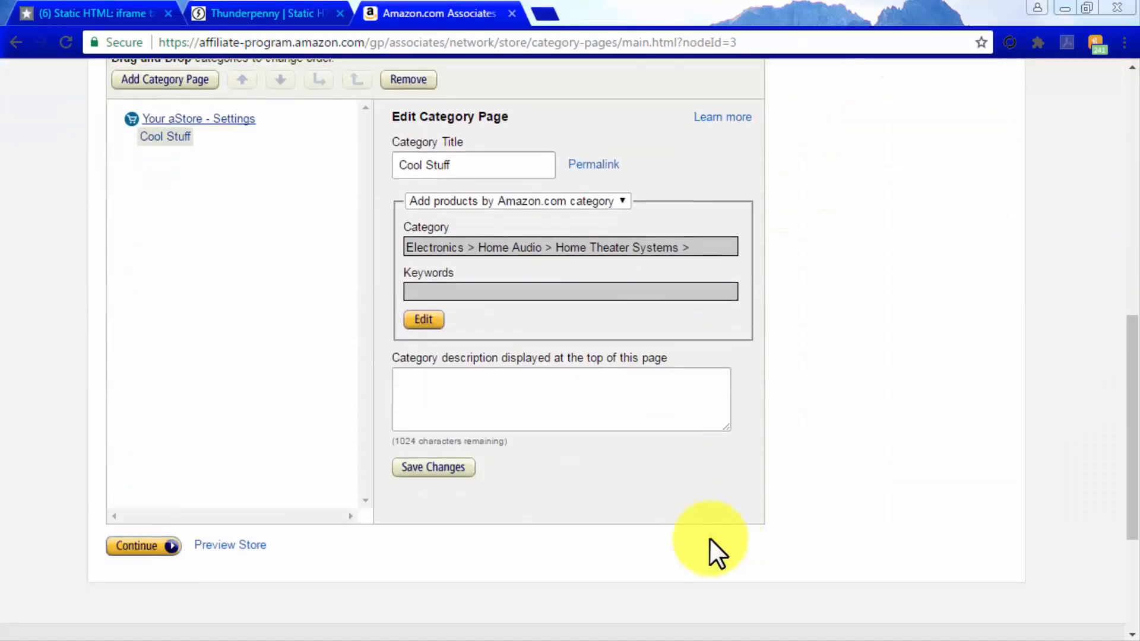
pyautogui.click(148, 546)
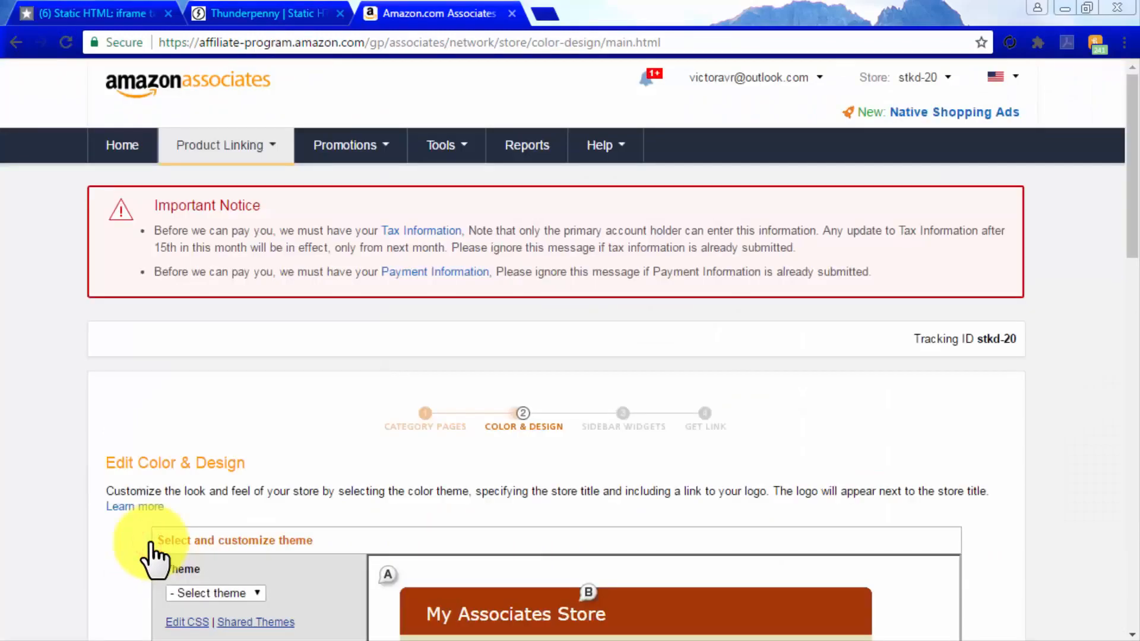
pyautogui.scroll(-5, 141, 540)
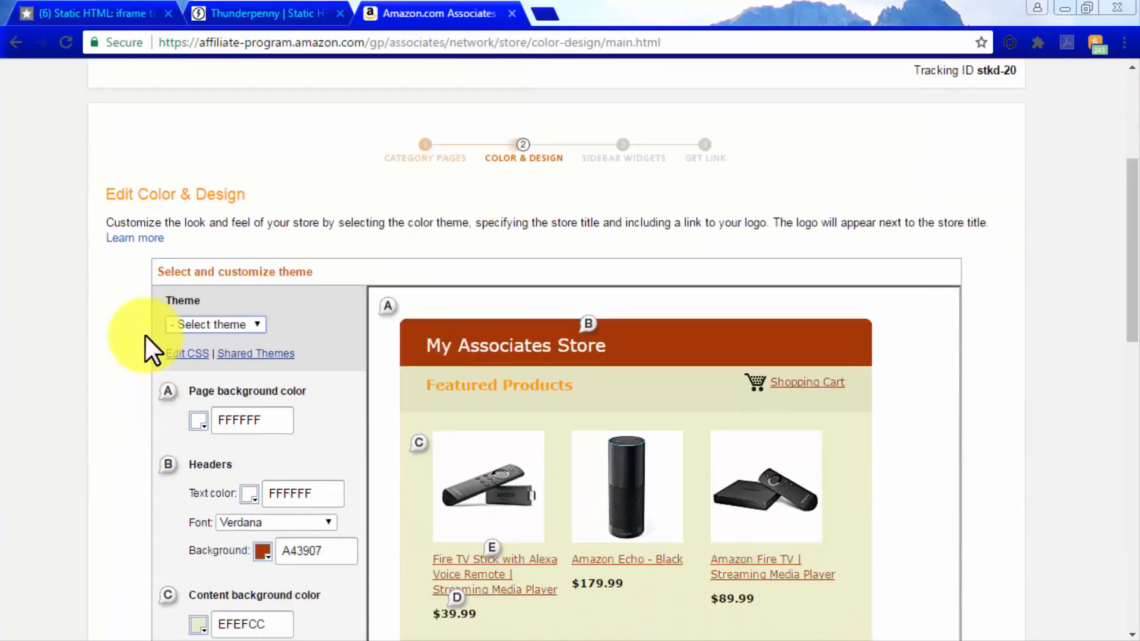
pyautogui.click(239, 325)
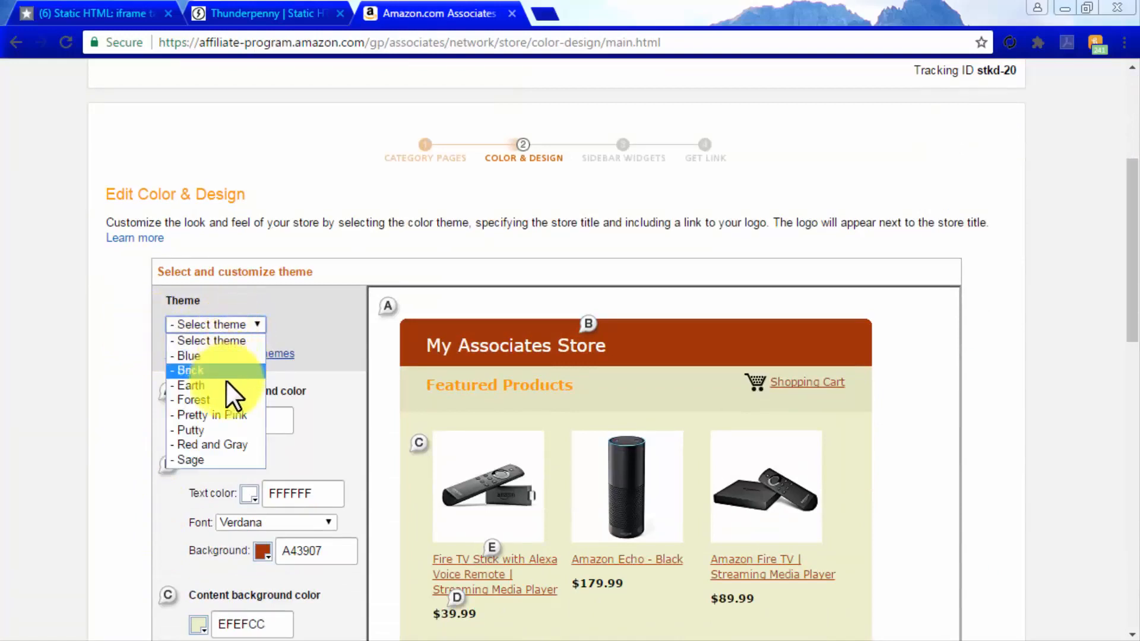
pyautogui.click(224, 398)
# Name the store "The Cinema Sound At Home Facebook Store" and continue to the sidebar widgets
pyautogui.scroll(-3, 326, 405)
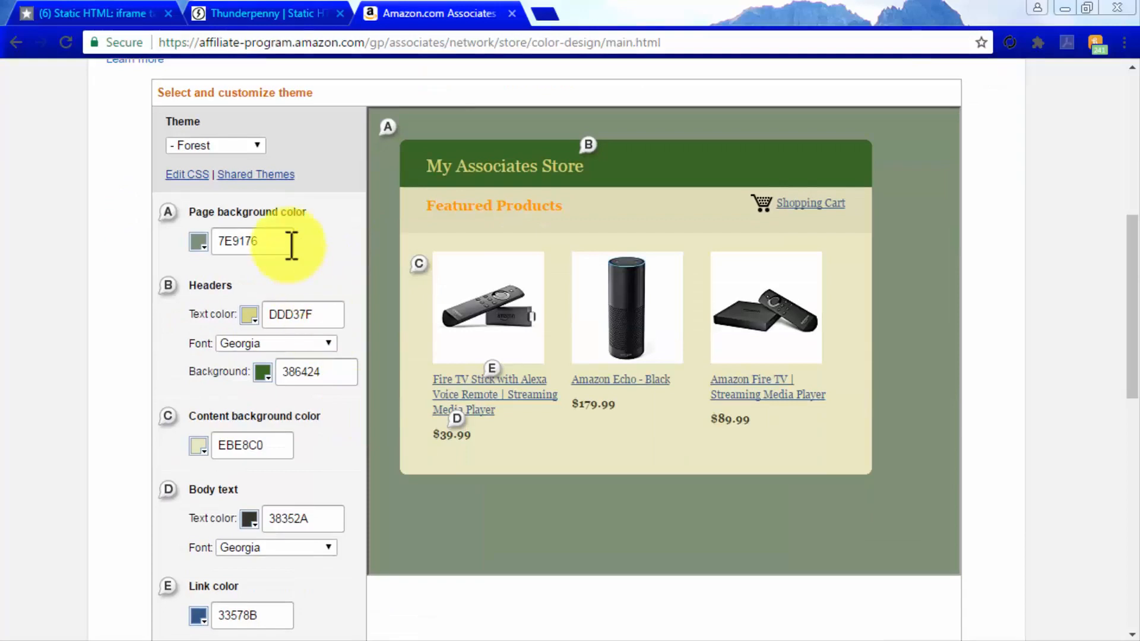
pyautogui.scroll(-2, 326, 337)
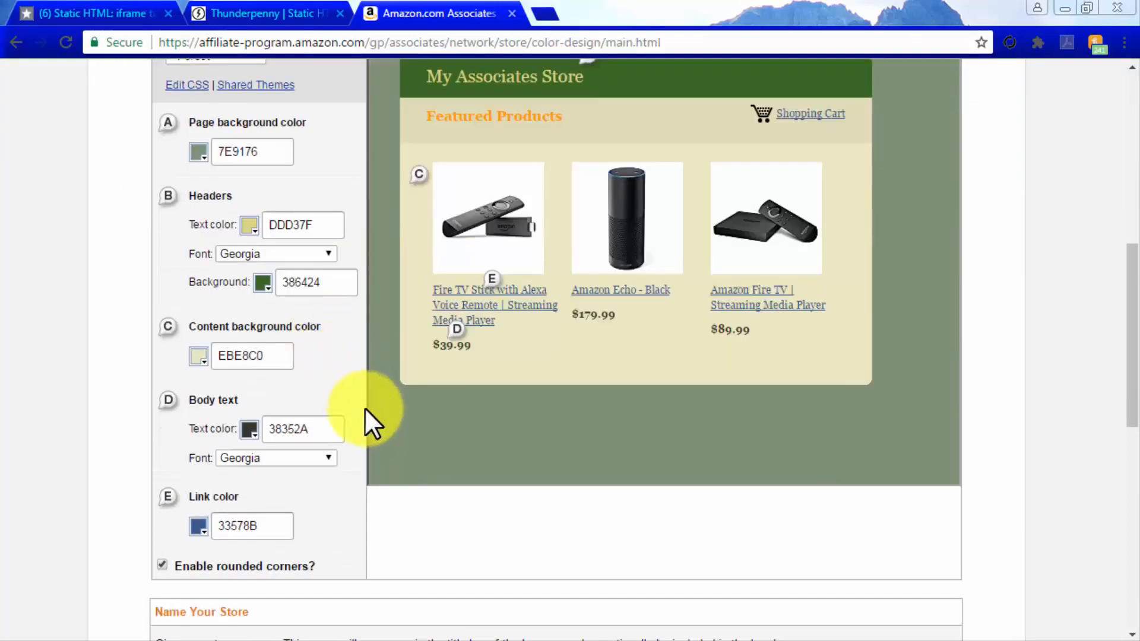
pyautogui.scroll(-7, 354, 511)
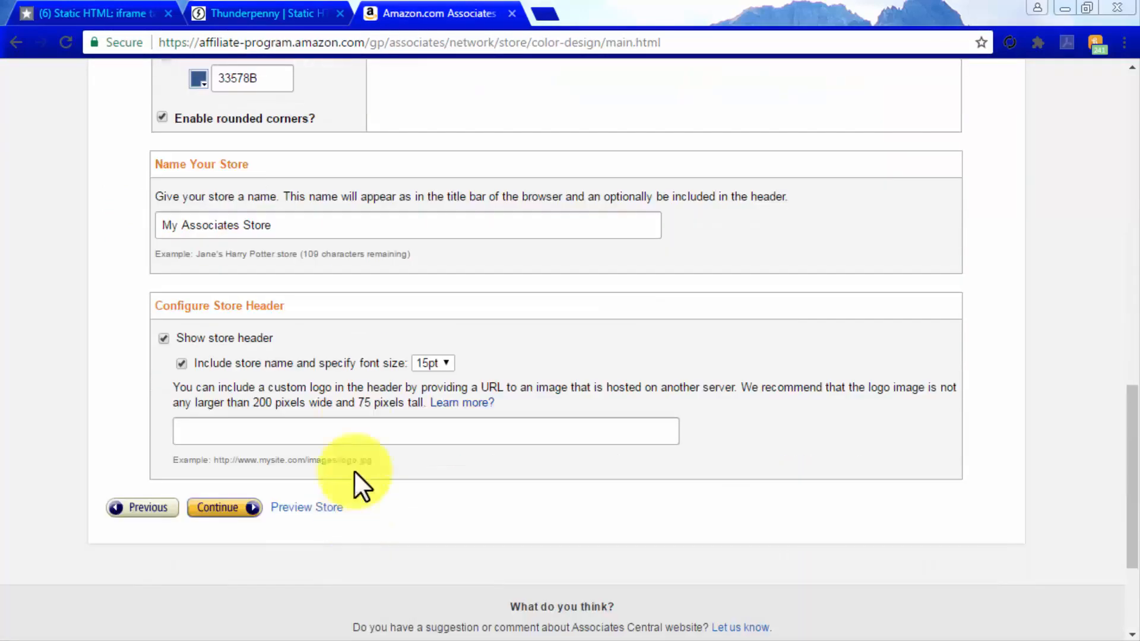
pyautogui.moveTo(353, 224); pyautogui.dragTo(162, 221)
pyautogui.write('The Cinema Sound At Home Facebook Store')
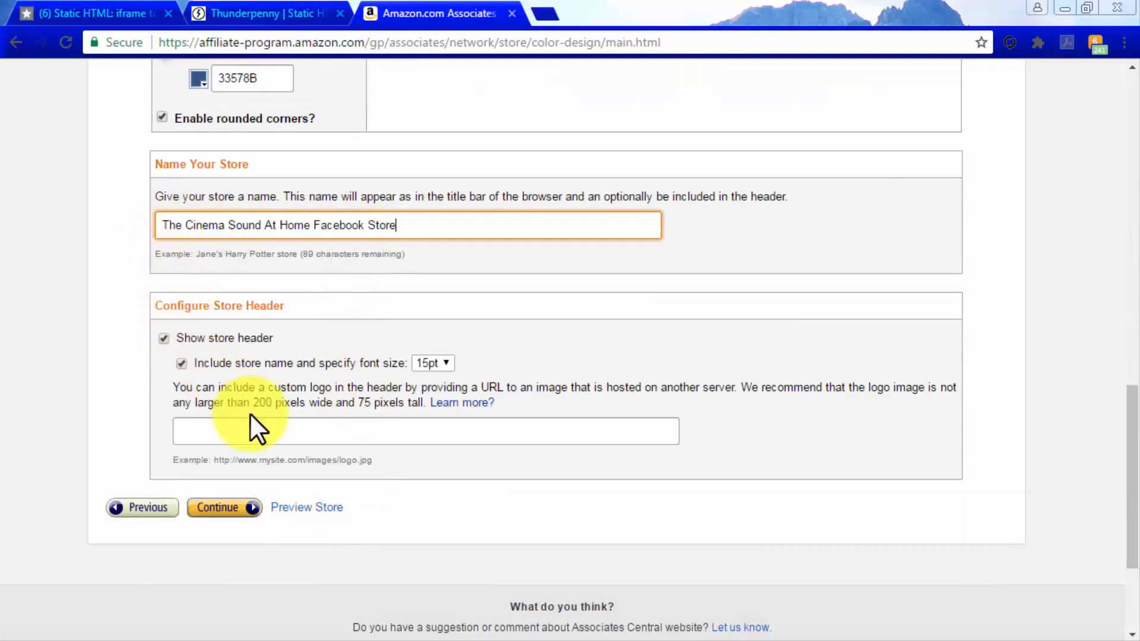
pyautogui.click(246, 510)
# Enable the Similar Items sidebar widget for the Search Results Page and finish the store to get its link
pyautogui.scroll(-1, 1045, 509)
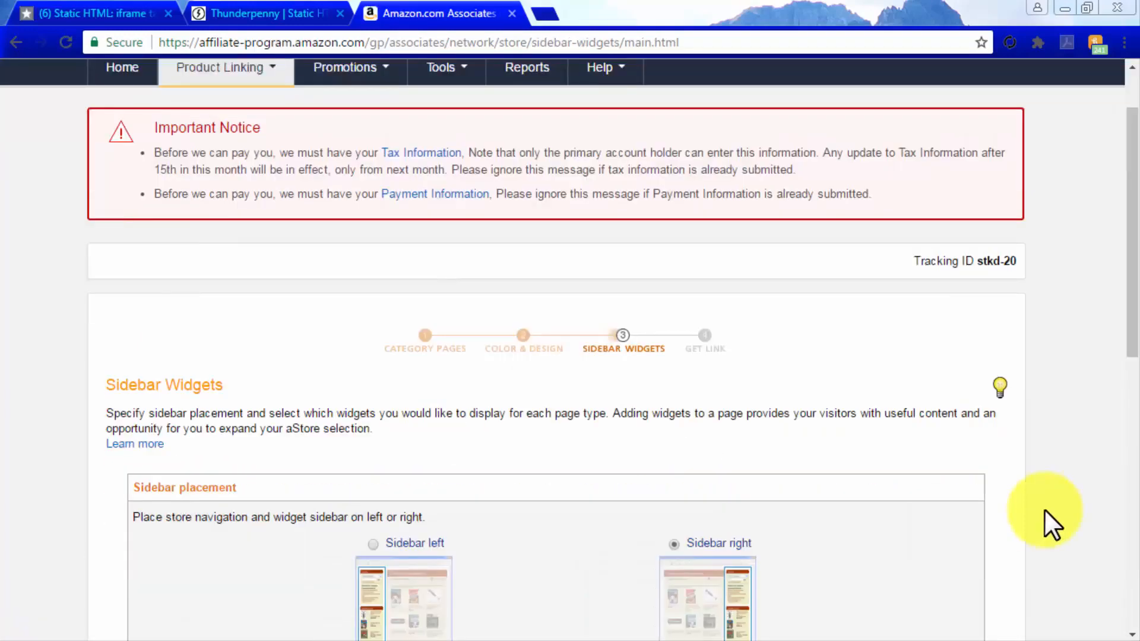
pyautogui.scroll(-3, 1045, 509)
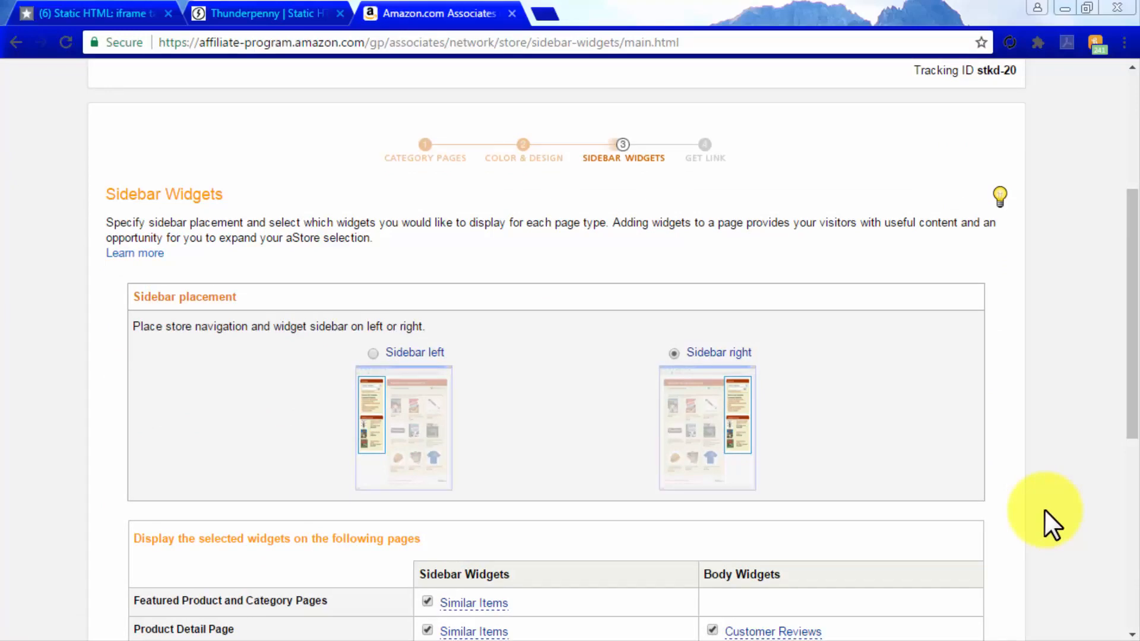
pyautogui.scroll(-5, 1045, 509)
pyautogui.scroll(-2, 1045, 509)
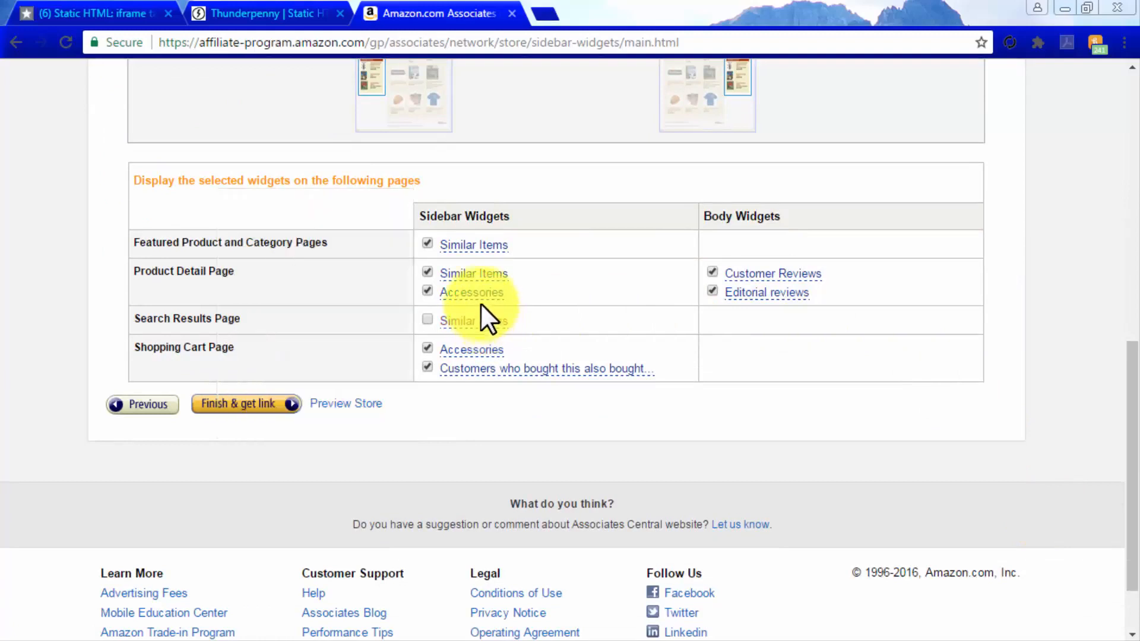
pyautogui.moveTo(481, 293)
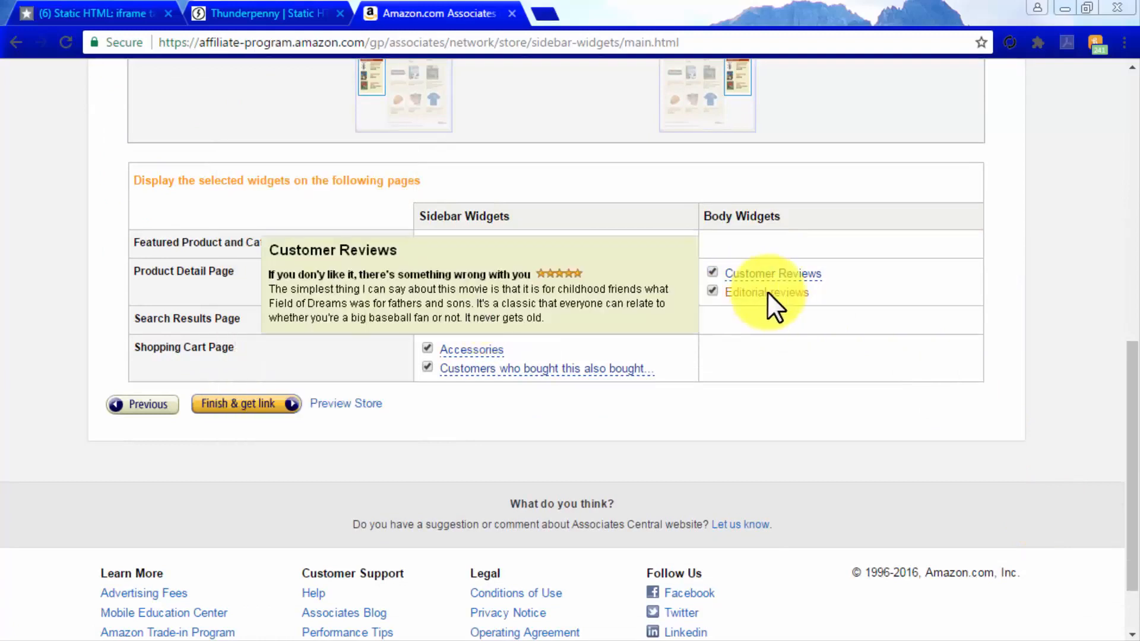
pyautogui.moveTo(771, 276)
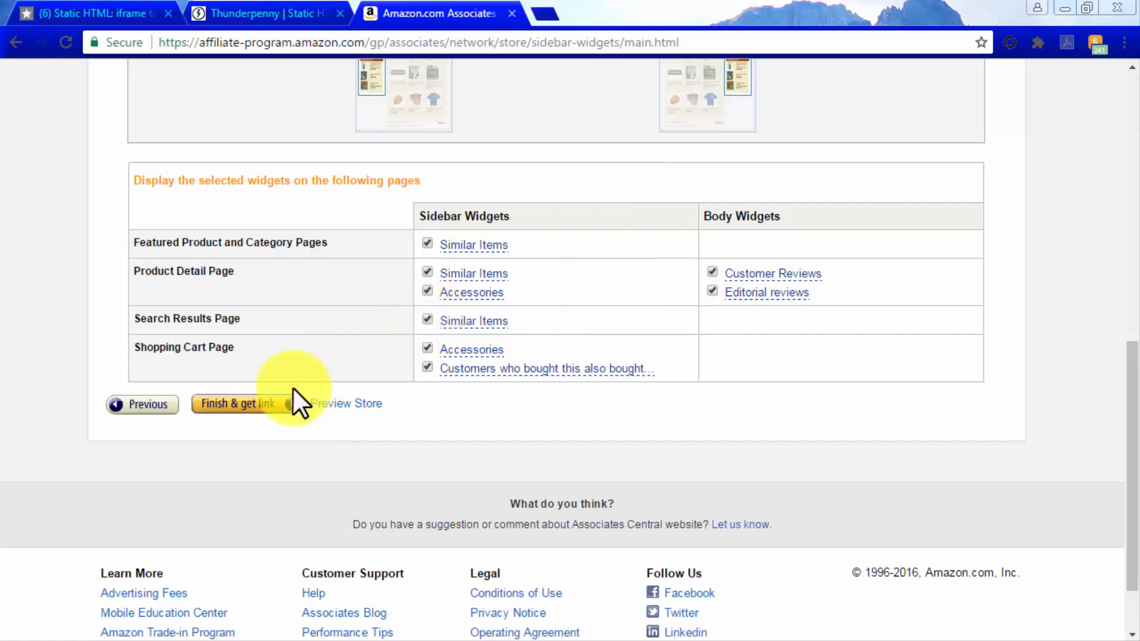
pyautogui.click(263, 404)
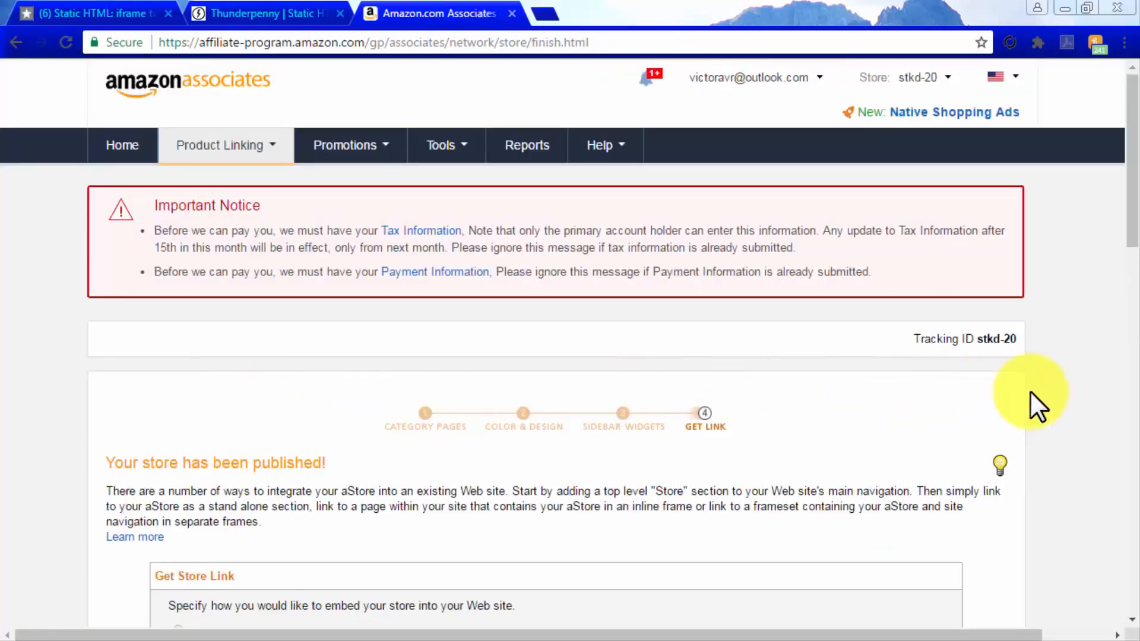
# Choose to embed the store using an inline frame and copy the complete iframe code
pyautogui.scroll(-5, 1031, 391)
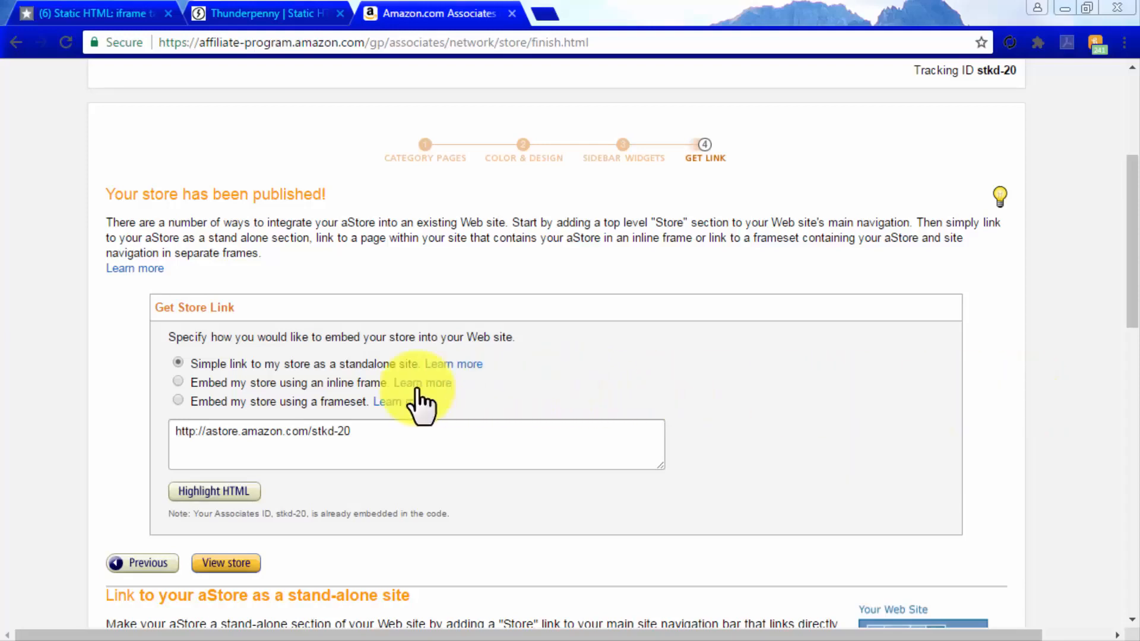
pyautogui.click(177, 382)
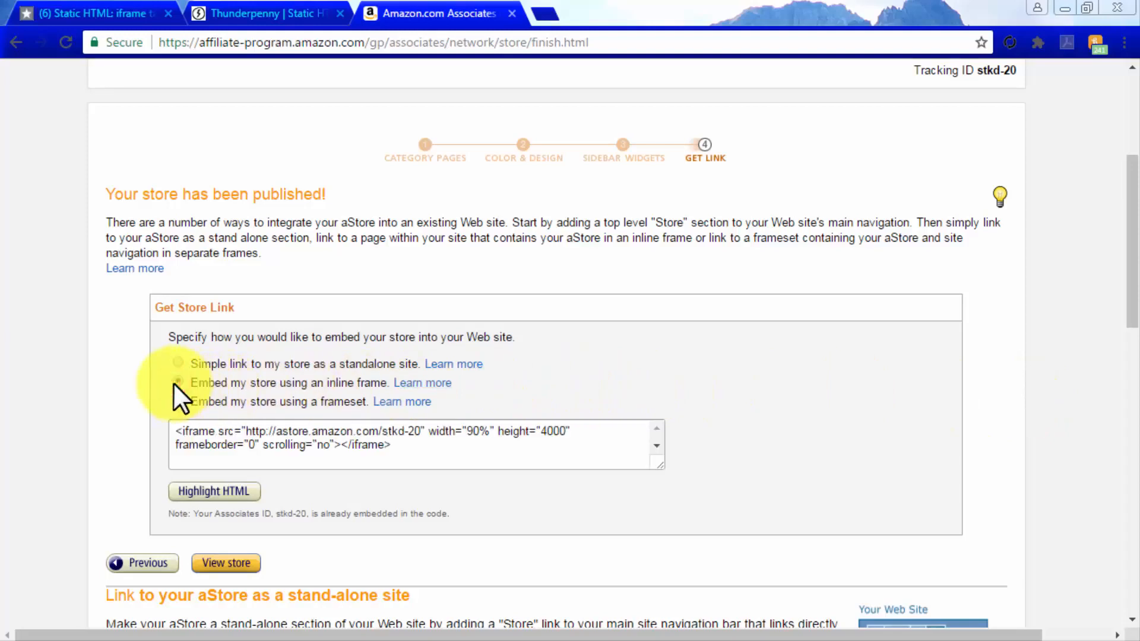
pyautogui.click(288, 445)
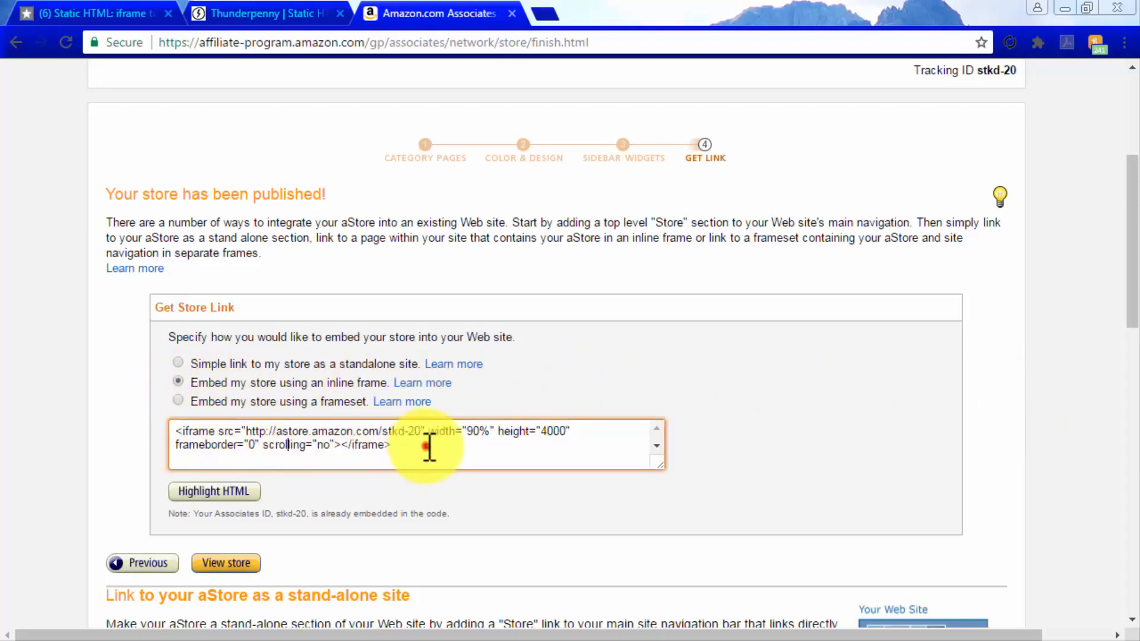
pyautogui.moveTo(429, 447); pyautogui.dragTo(180, 437)
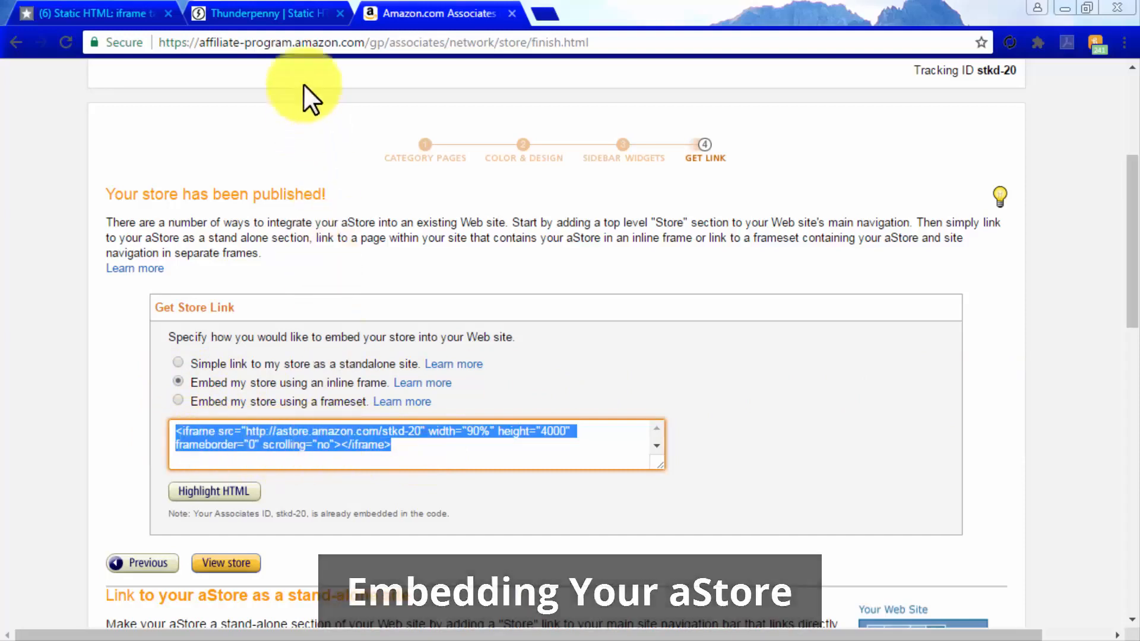
# Switch to the Static HTML editor, paste the iframe code into index.html and change its URL to https
pyautogui.click(293, 12)
pyautogui.click(341, 242)
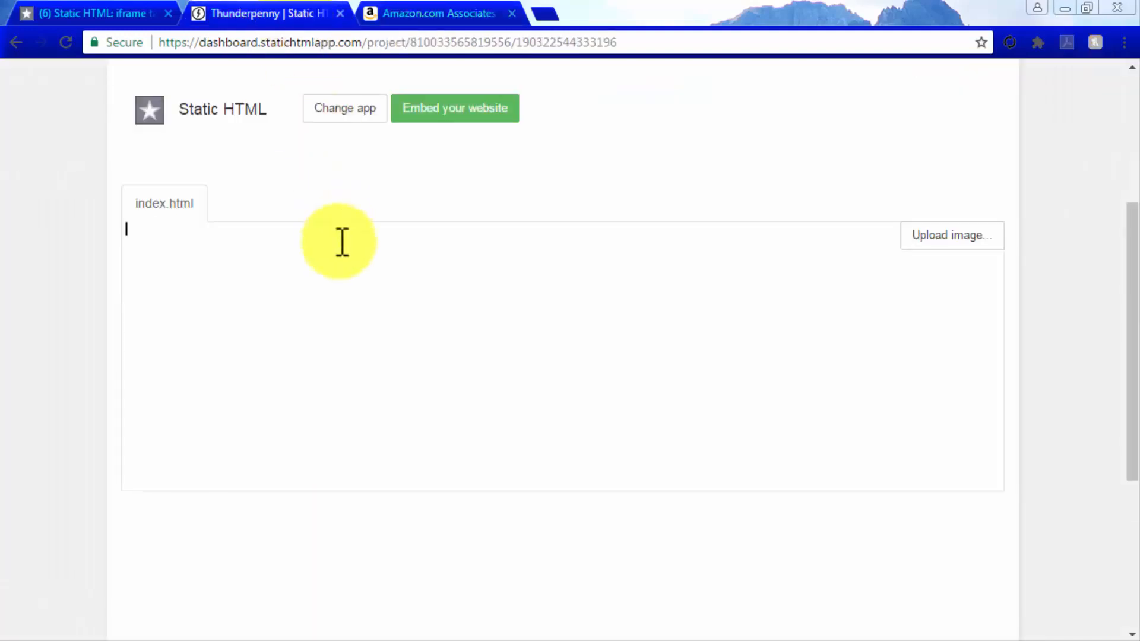
pyautogui.write('<iframe src="http://astore.amazon.com/stkd-20" width="90%" height="4000" frameborder="0" scrolling="no"></iframe>')
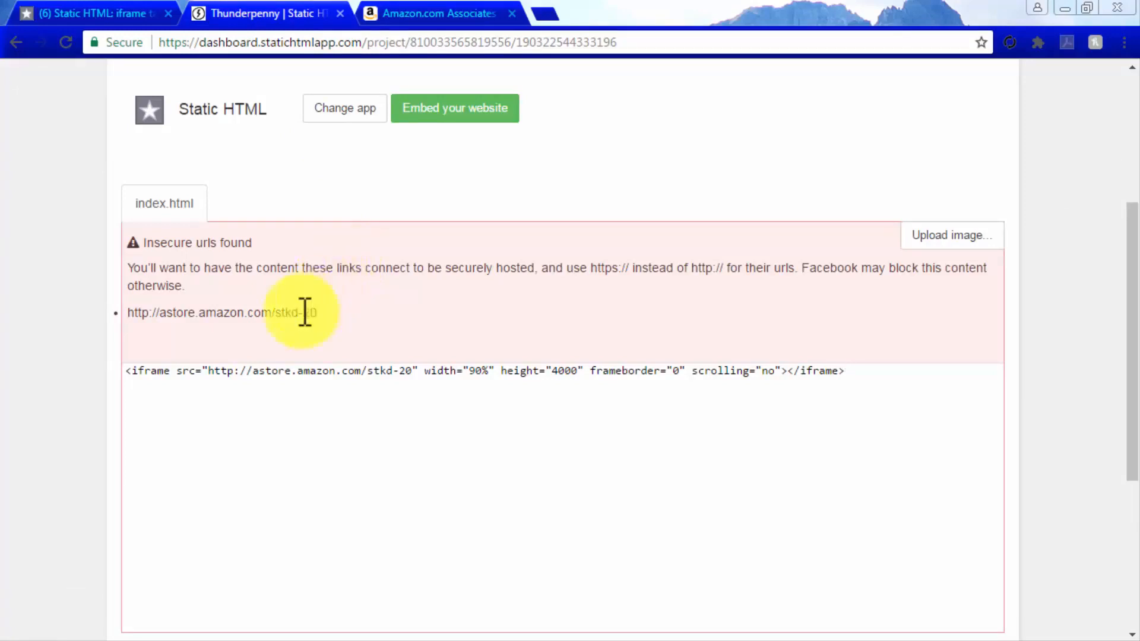
pyautogui.click(232, 371)
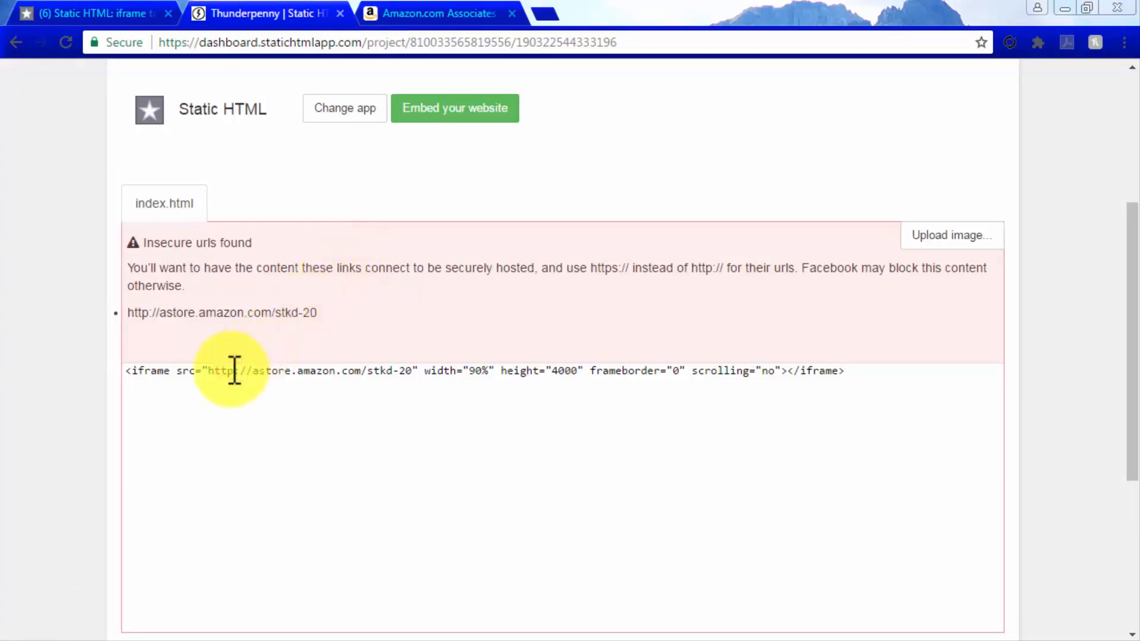
pyautogui.write('s')
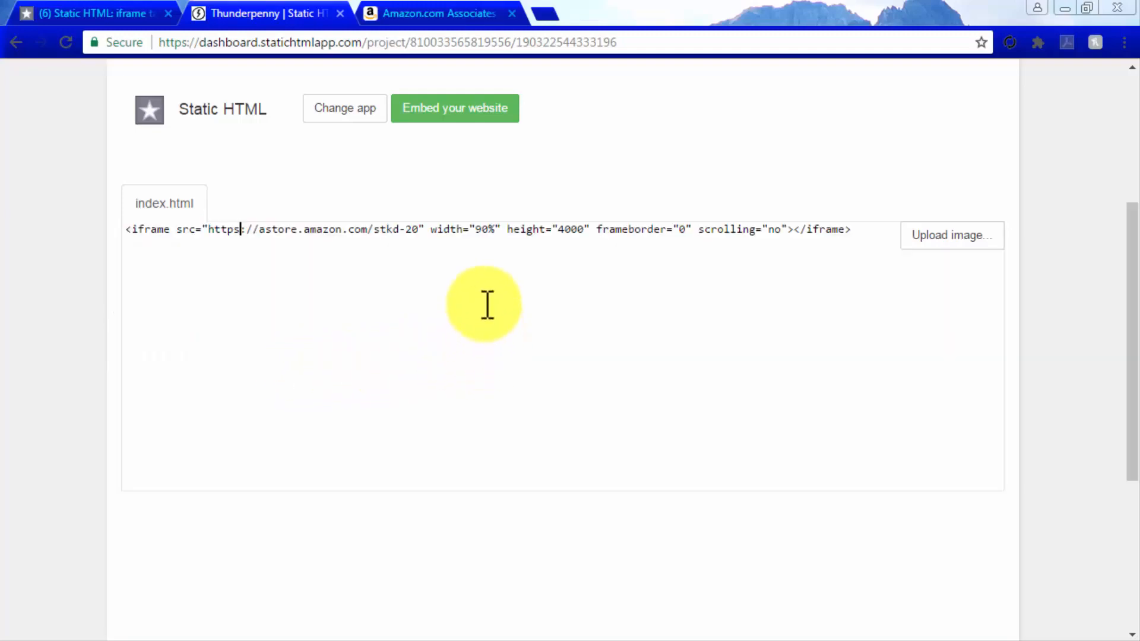
# Set the iframe's width to 815px, its height to 1200px and its scrolling attribute to yes
pyautogui.moveTo(475, 230); pyautogui.dragTo(496, 231)
pyautogui.write('815px')
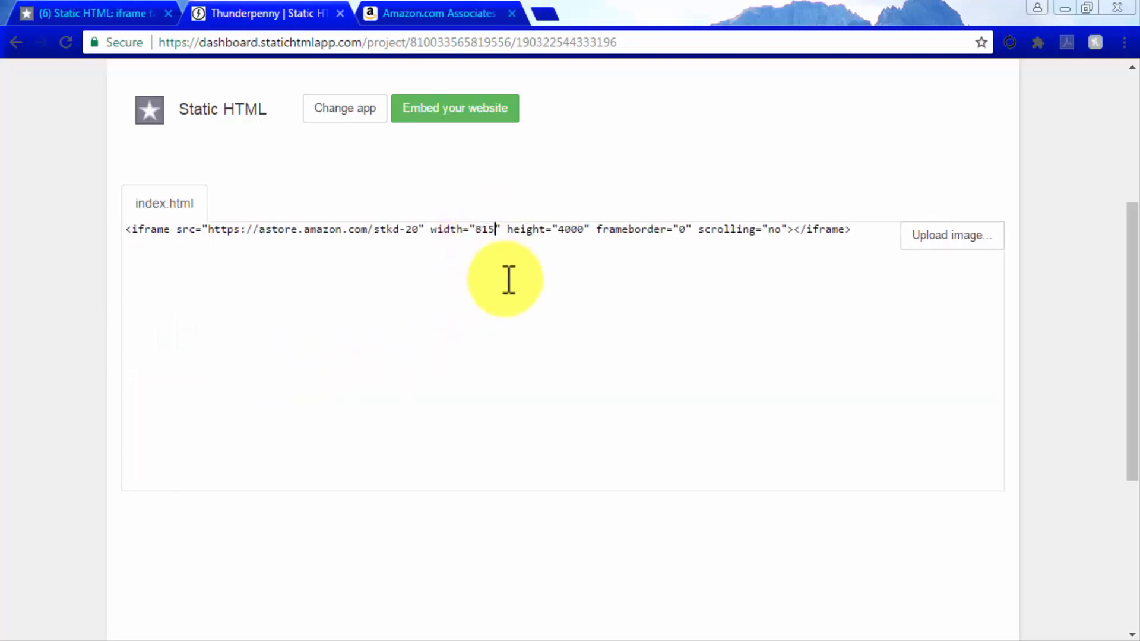
pyautogui.doubleClick(584, 230)
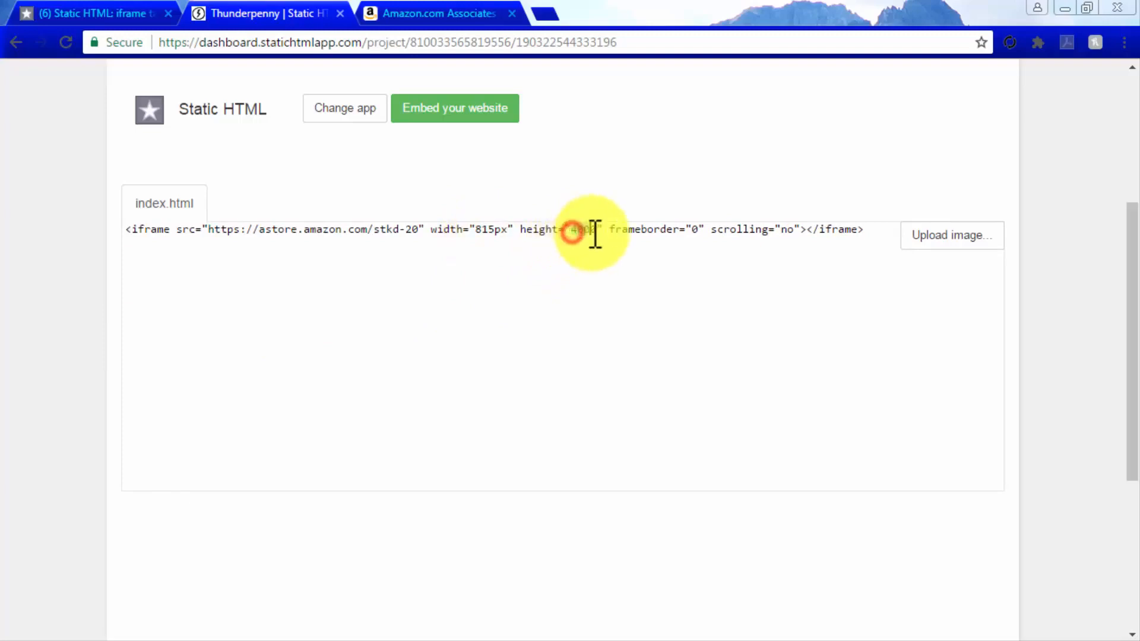
pyautogui.write('1200px')
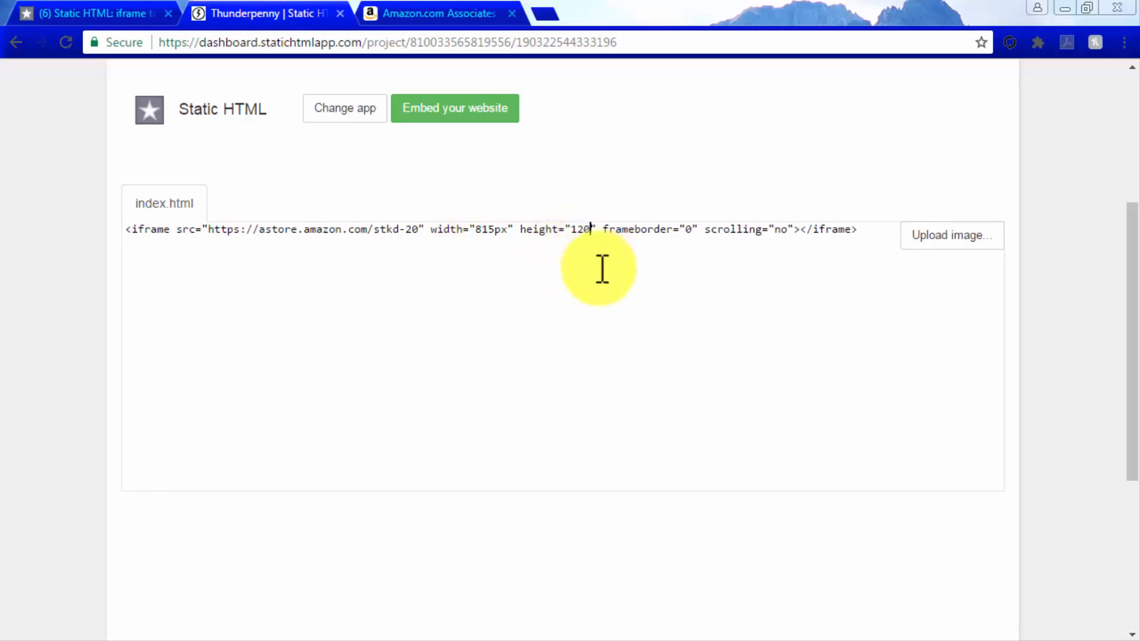
pyautogui.click(804, 231)
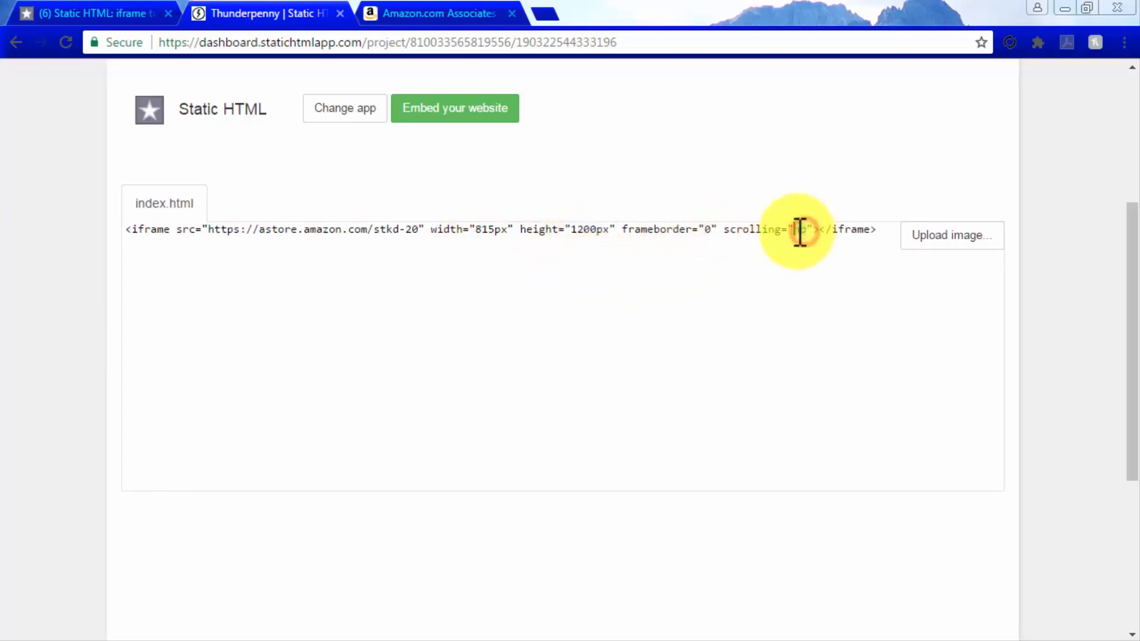
pyautogui.press('BackSpace')
pyautogui.press('BackSpace')
pyautogui.write('yes')
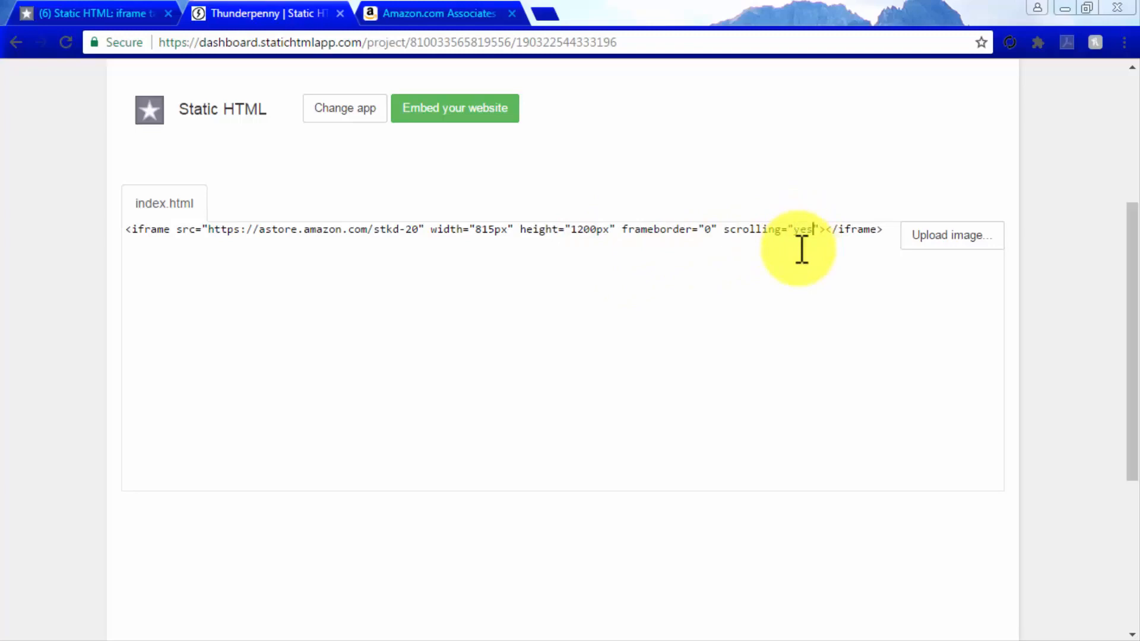
# Save and publish the Static HTML content, then switch to the Facebook page and review the embedded store in its Welcome tab
pyautogui.scroll(3, 802, 248)
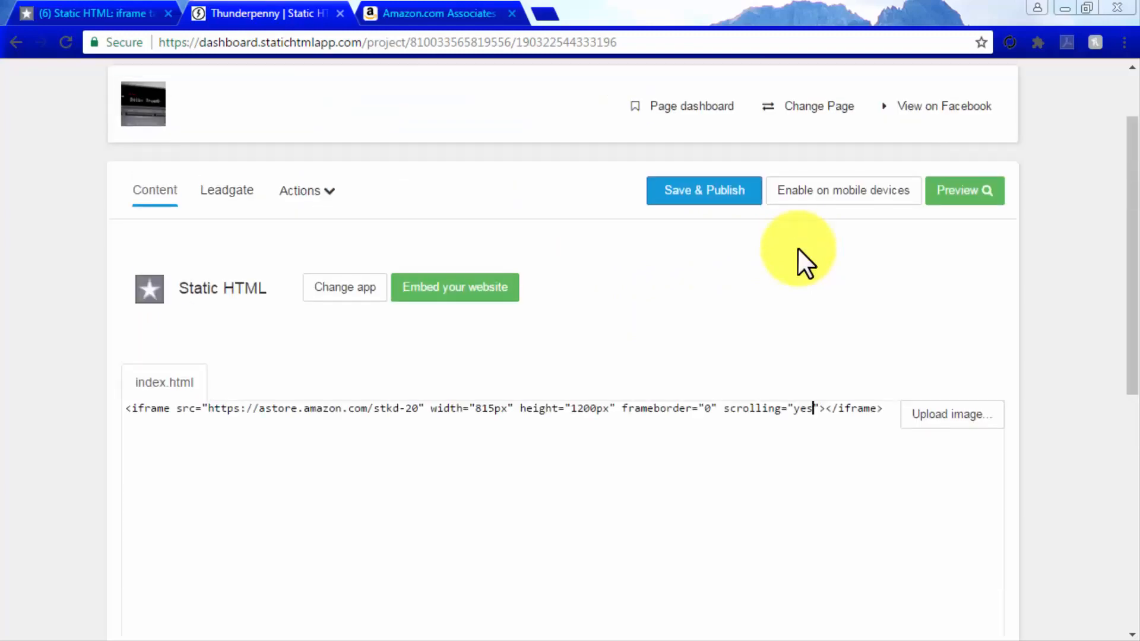
pyautogui.click(693, 193)
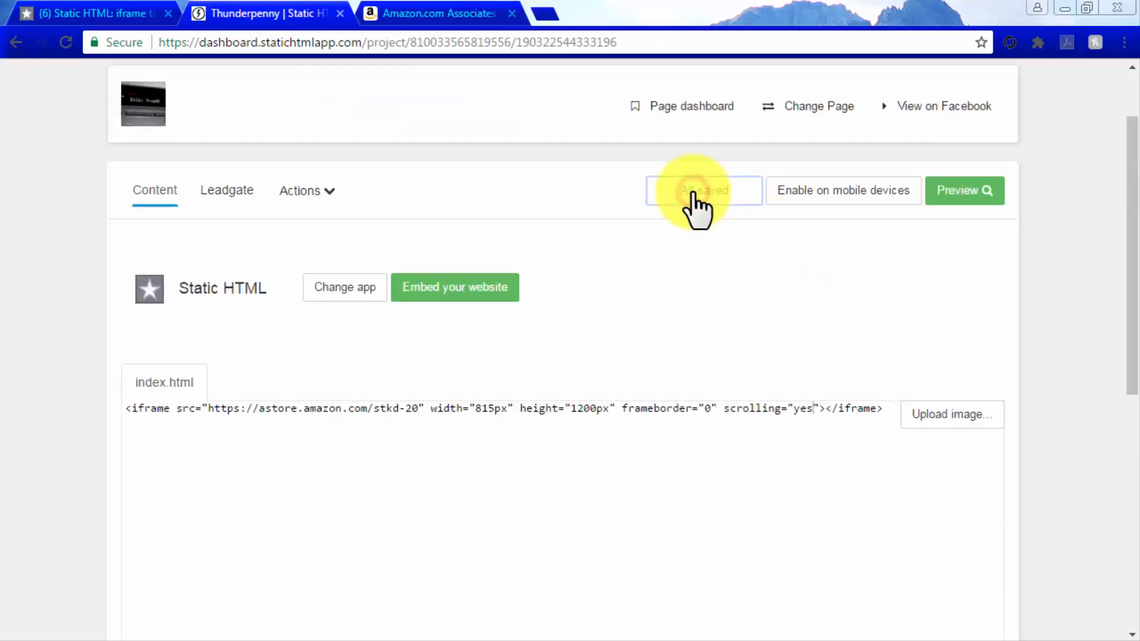
pyautogui.click(124, 9)
pyautogui.scroll(-3, 191, 78)
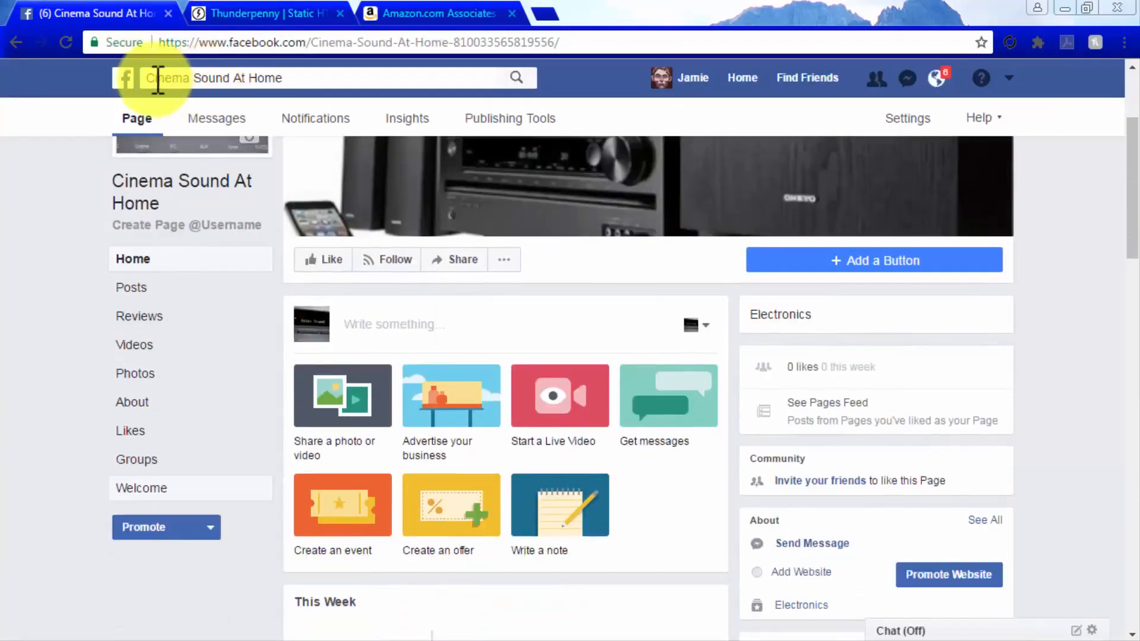
pyautogui.click(153, 490)
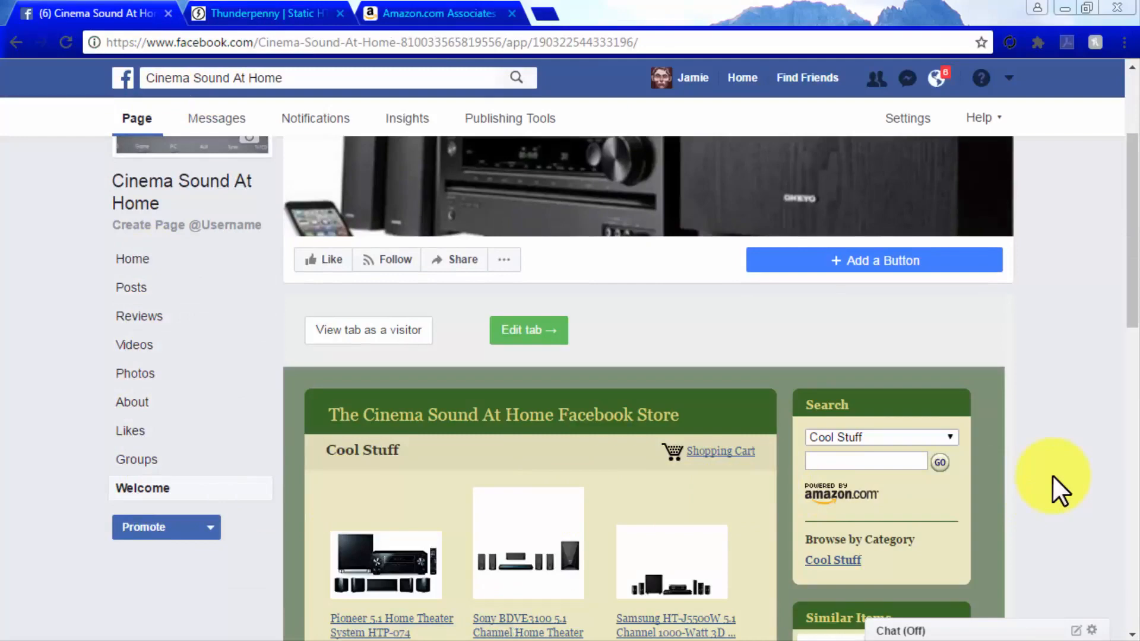
pyautogui.scroll(-2, 1052, 475)
pyautogui.scroll(-9, 1052, 475)
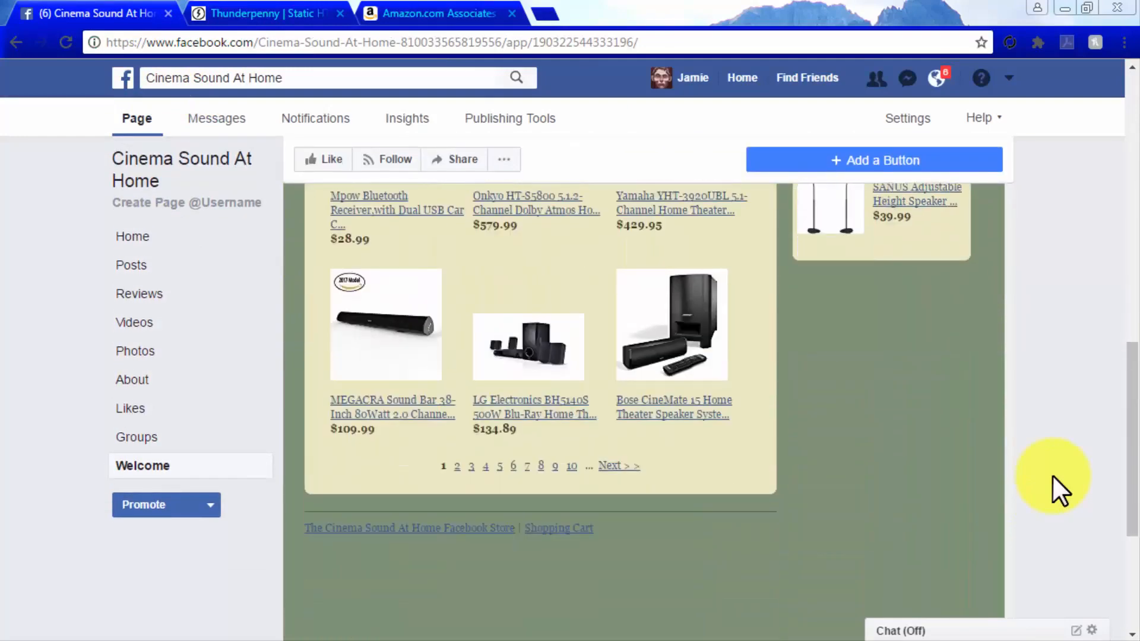
pyautogui.scroll(11, 1051, 475)
pyautogui.scroll(3, 1052, 475)
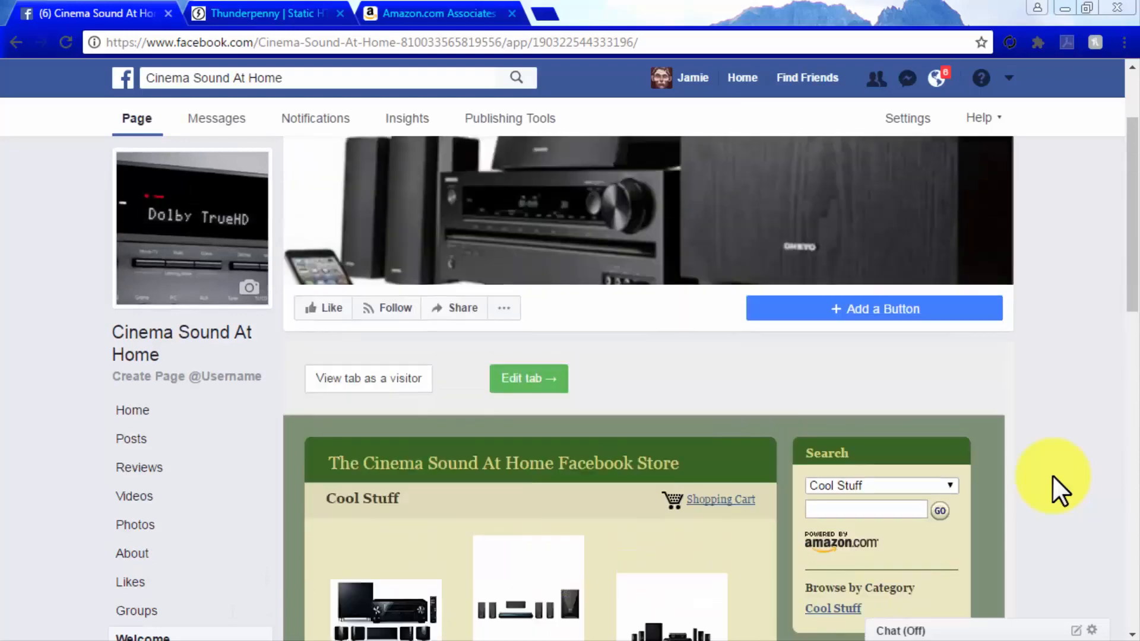
# Open the Facebook page's Edit Page settings and expand the settings of the Welcome tab
pyautogui.click(935, 125)
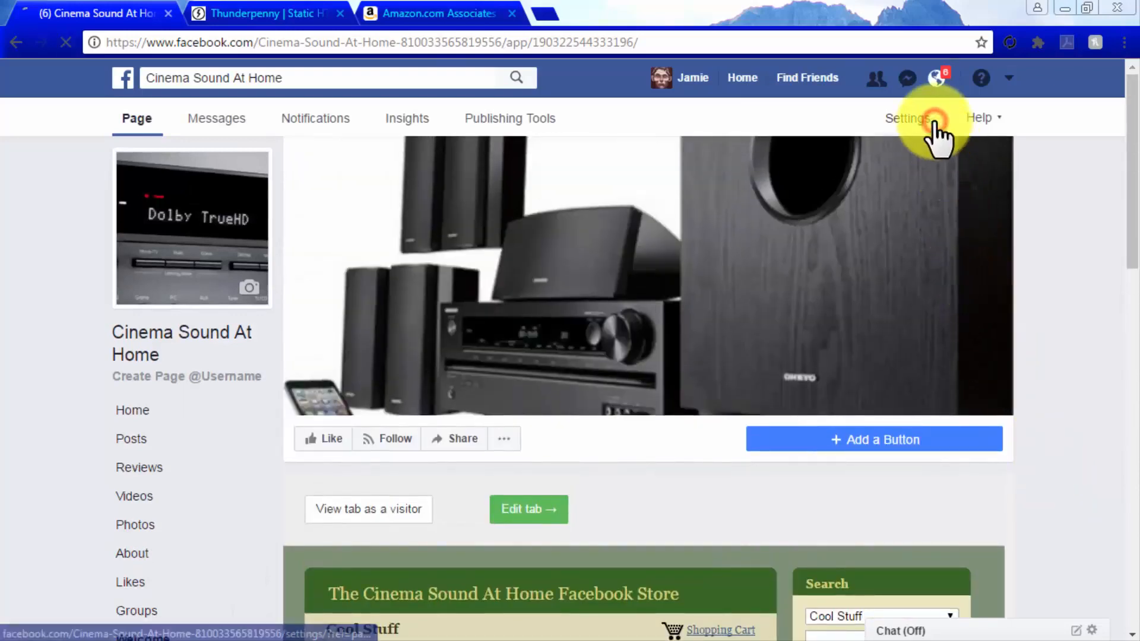
pyautogui.click(235, 251)
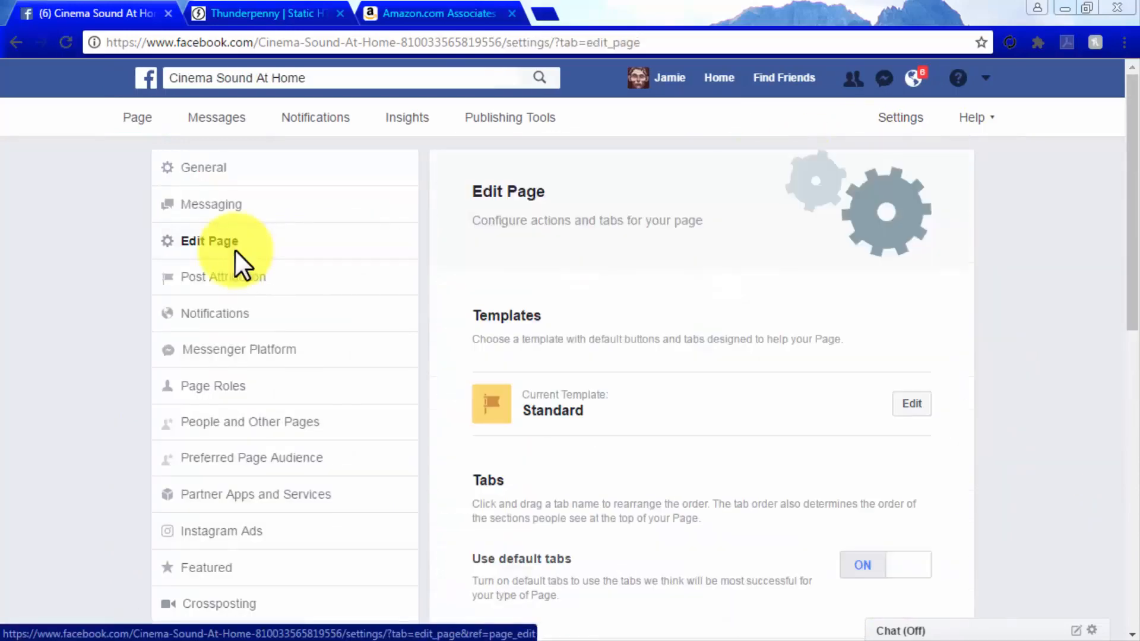
pyautogui.scroll(-4, 1046, 273)
pyautogui.scroll(-5, 1046, 274)
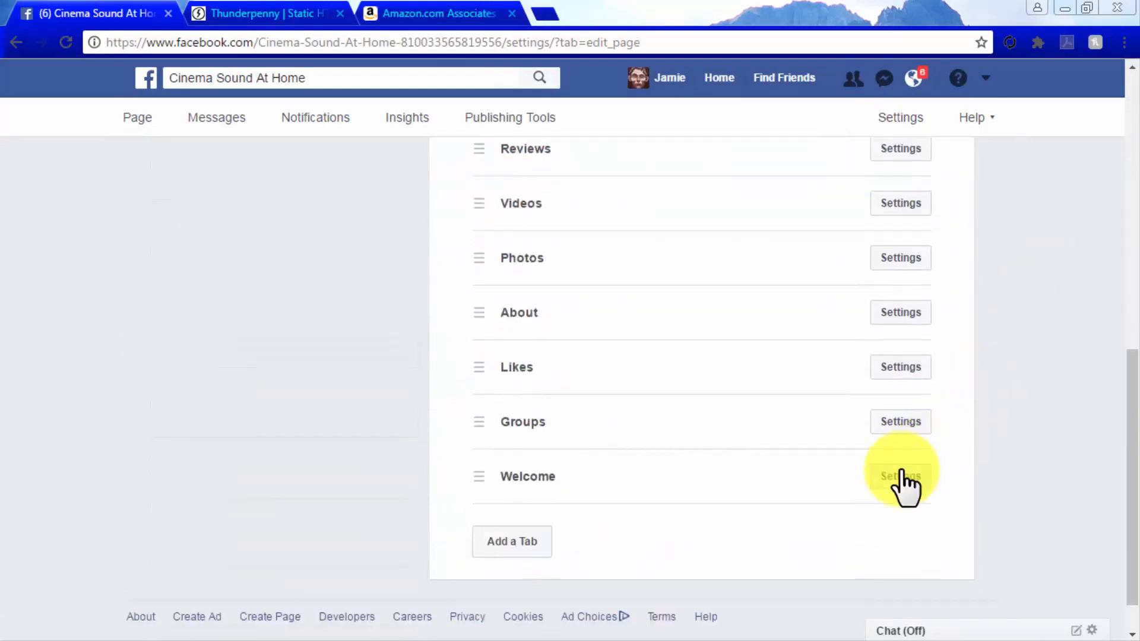
pyautogui.click(901, 475)
pyautogui.scroll(-3, 900, 469)
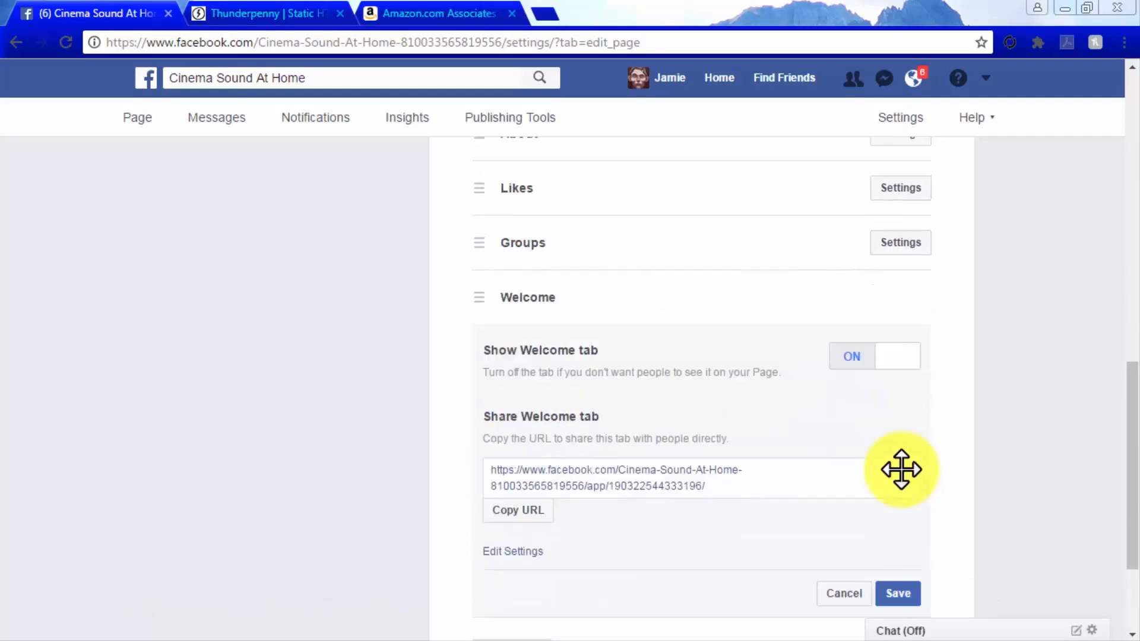
pyautogui.scroll(-2, 901, 469)
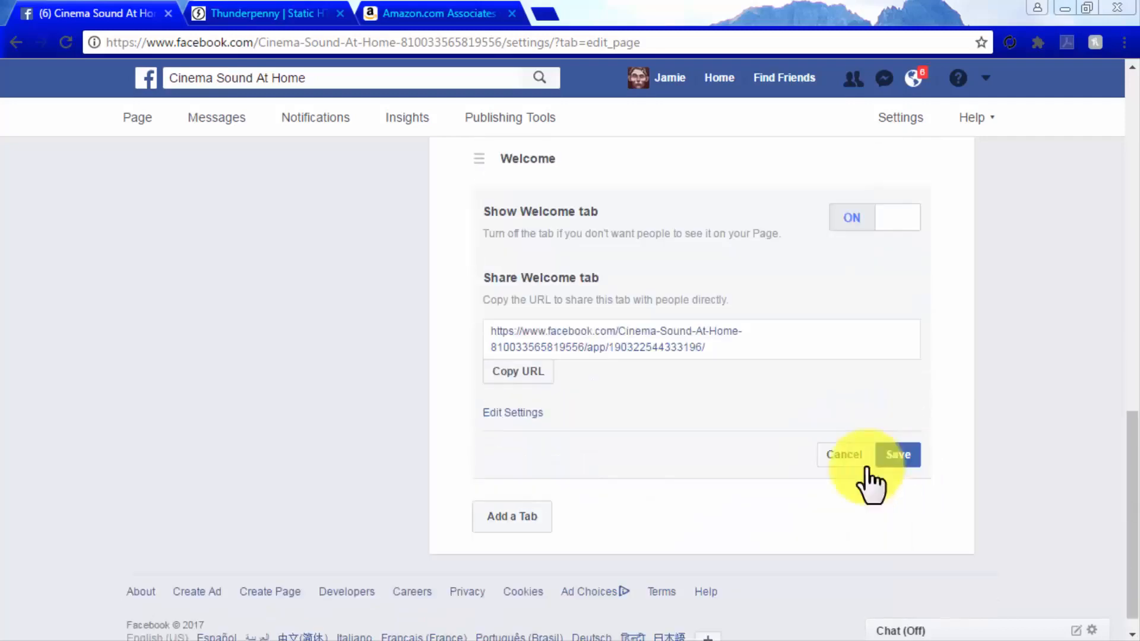
# Set the Welcome tab's custom tab name to Store and save the tab settings
pyautogui.click(522, 412)
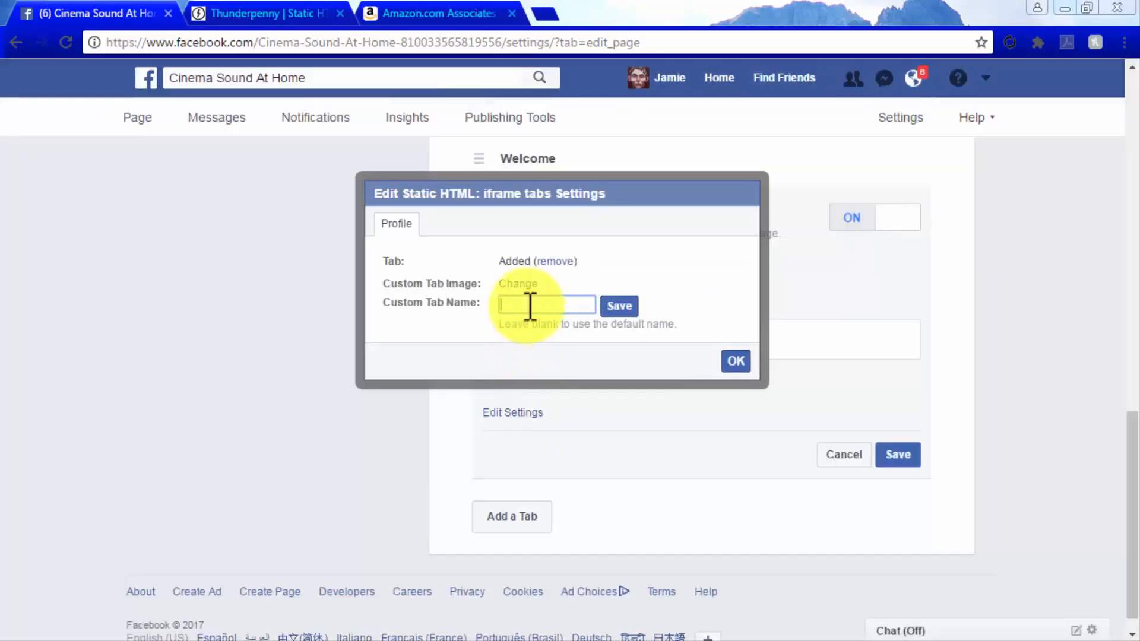
pyautogui.click(530, 305)
pyautogui.write('Store')
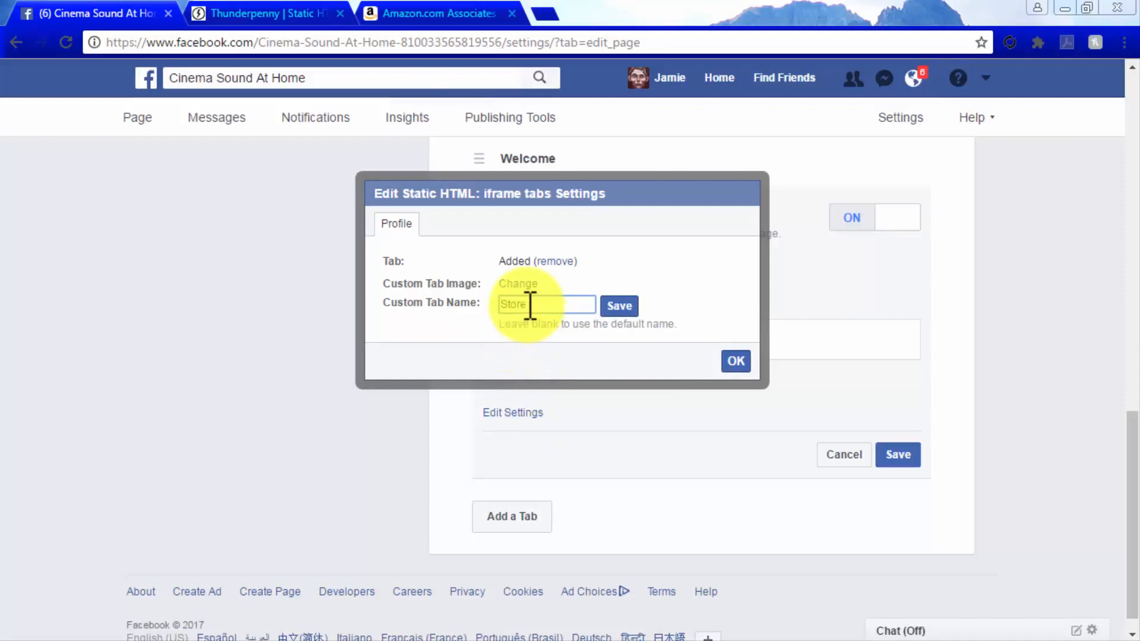
pyautogui.click(616, 304)
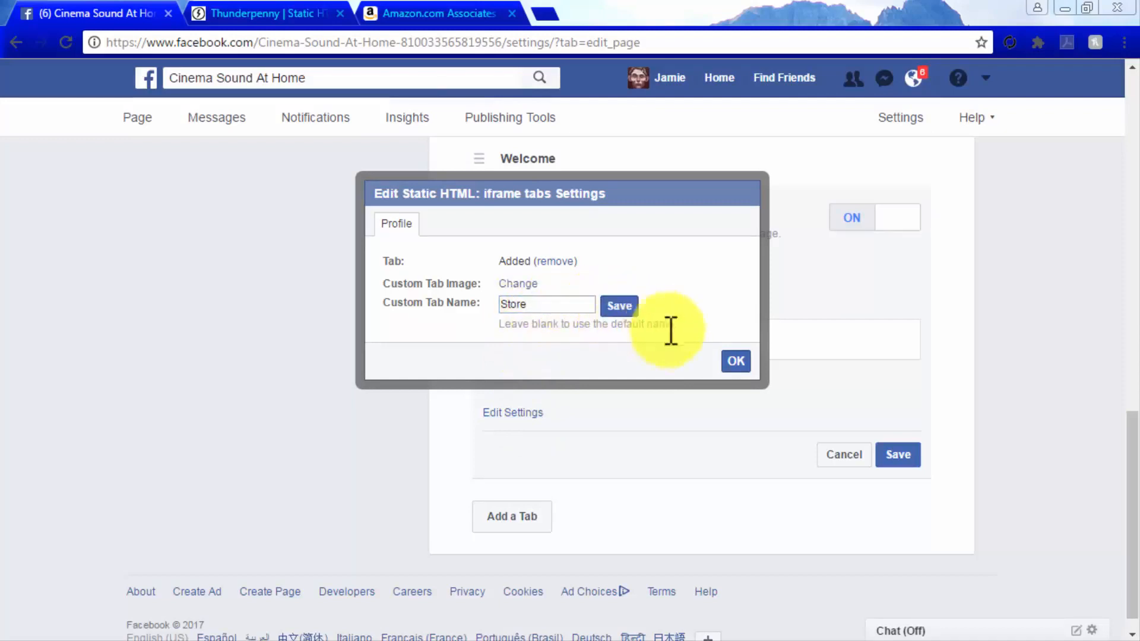
pyautogui.click(731, 360)
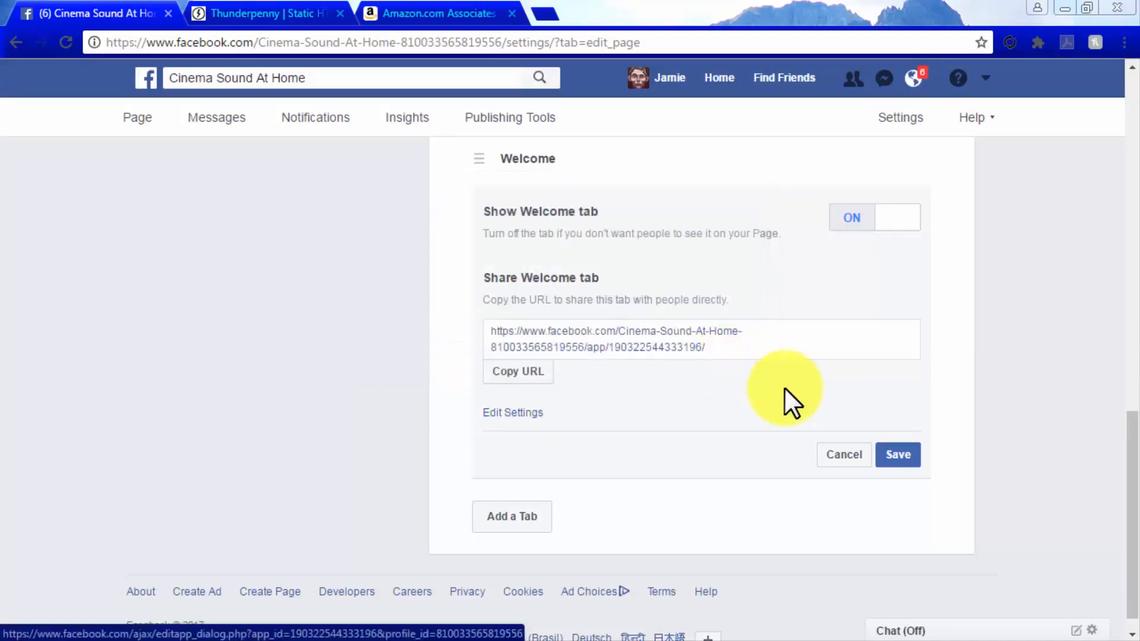
pyautogui.click(906, 454)
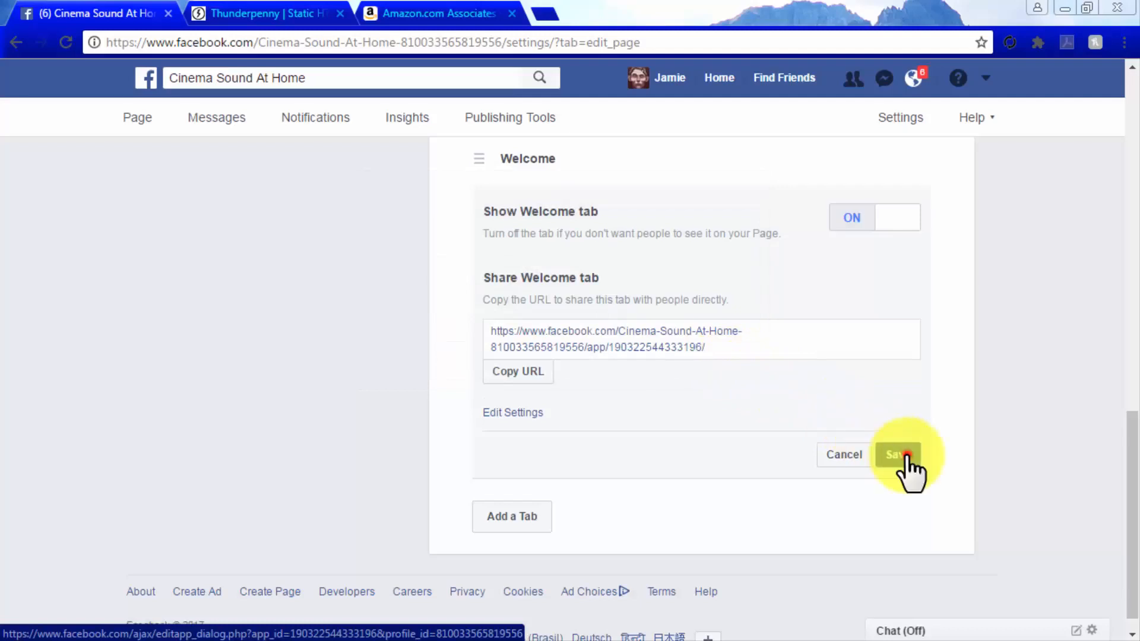
# Return to the Cinema Sound At Home page and open its Store tab to check the embedded store
pyautogui.click(132, 117)
pyautogui.scroll(-2, 80, 231)
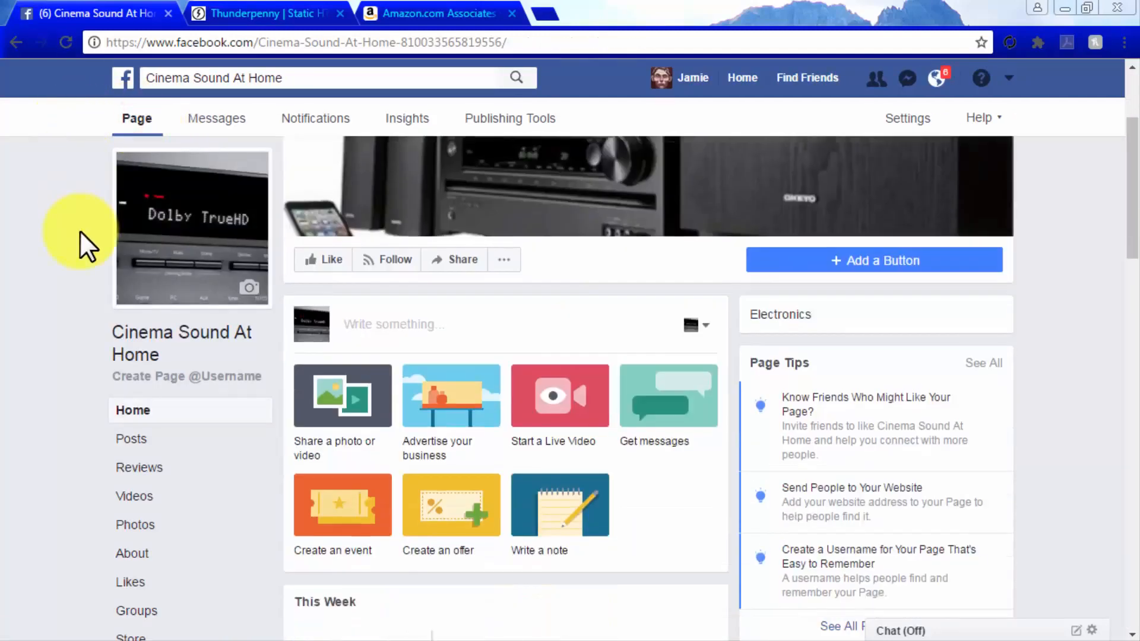
pyautogui.scroll(-3, 89, 498)
pyautogui.click(126, 468)
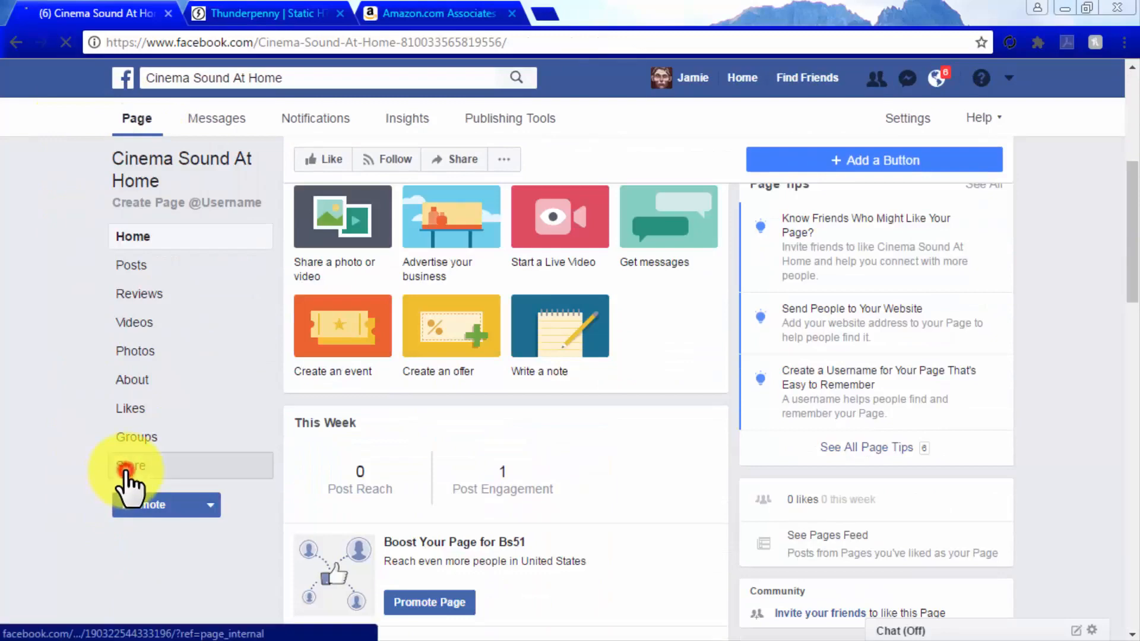
pyautogui.scroll(-4, 1031, 489)
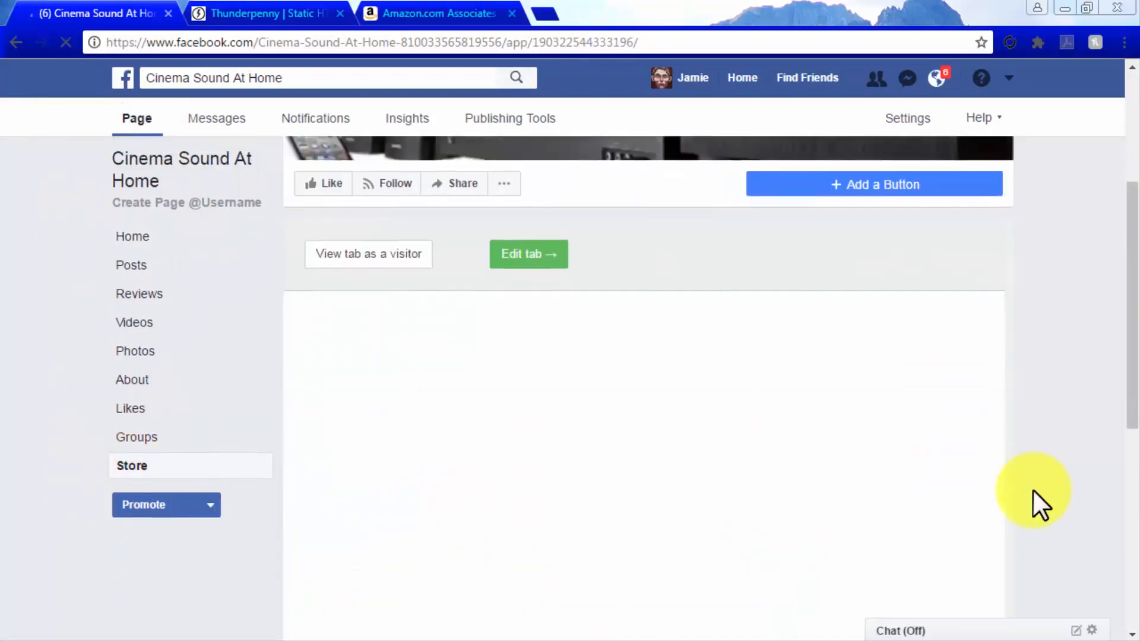